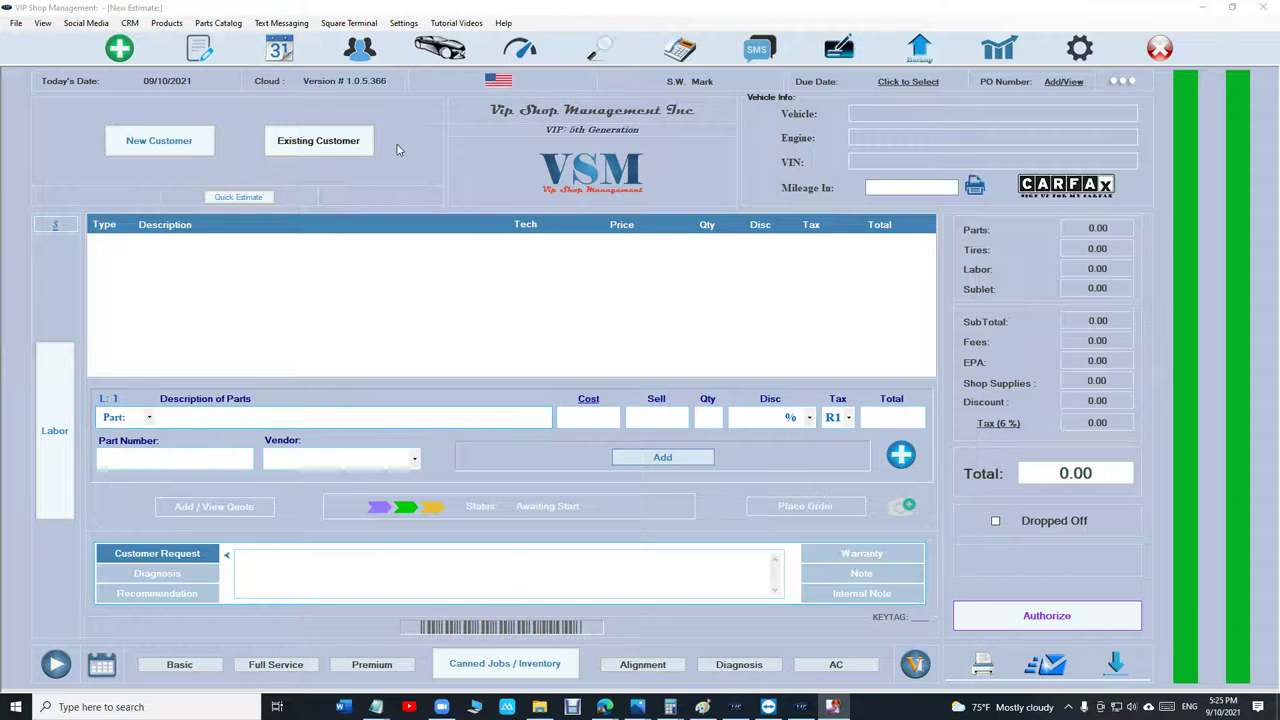
# Start the estimate for the existing customer, found by name search, and their 2010 Chevrolet Malibu
pyautogui.click(355, 150)
pyautogui.click(575, 163)
pyautogui.write('mordi')
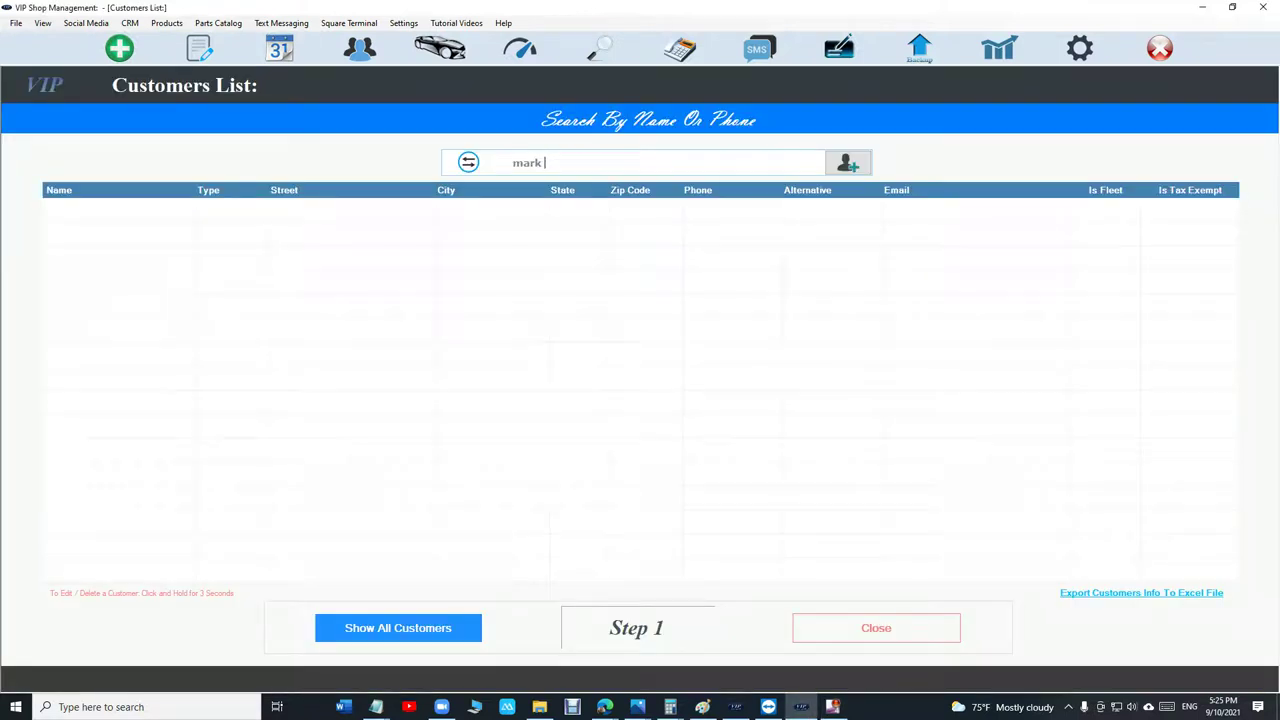
pyautogui.click(557, 211)
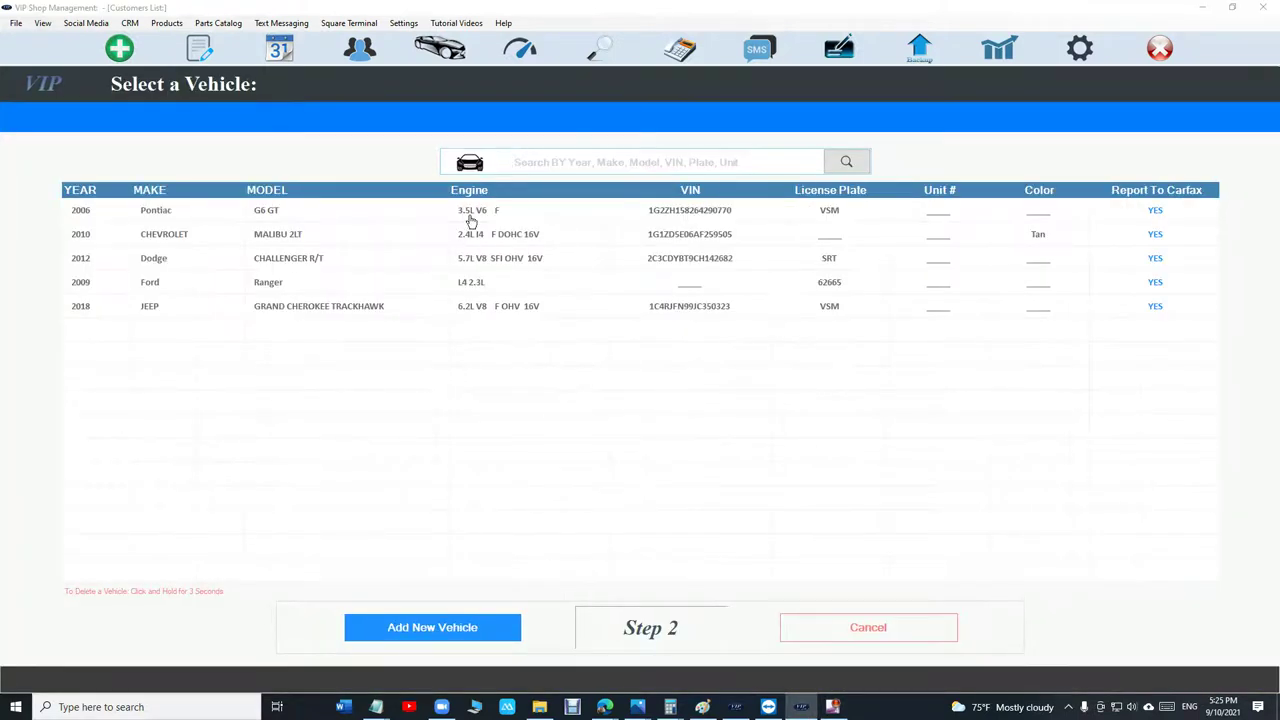
pyautogui.click(466, 236)
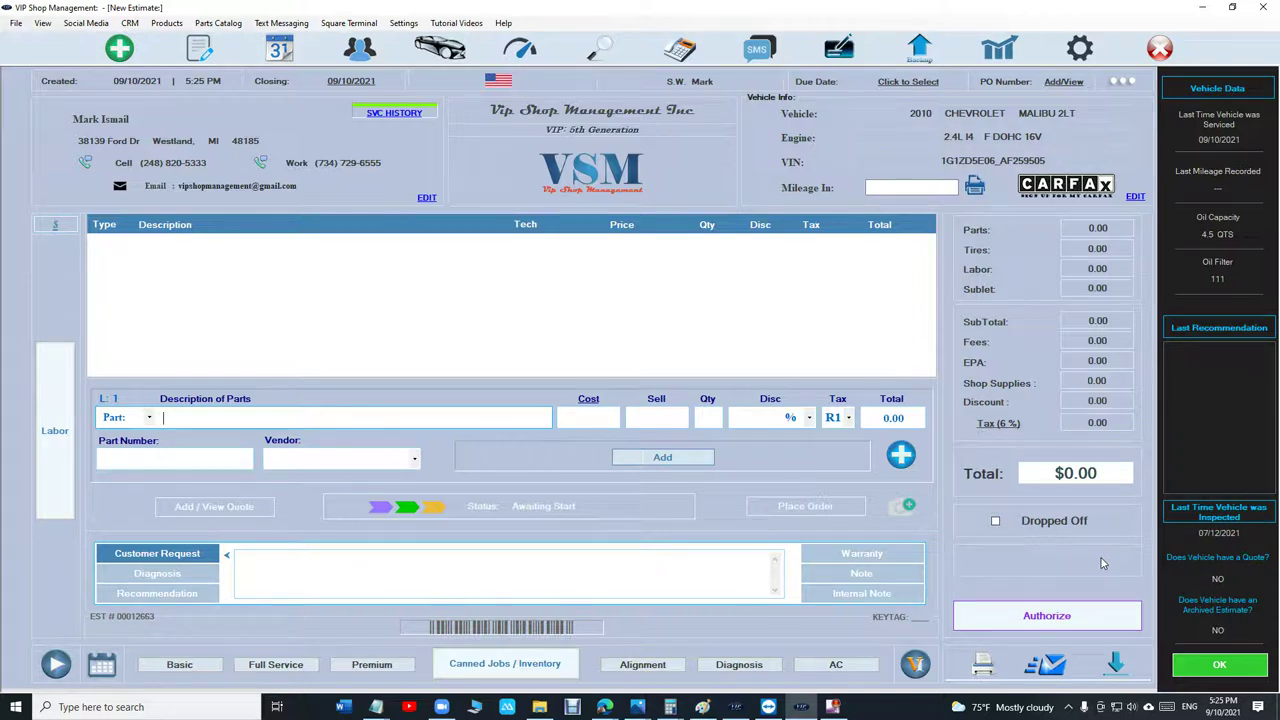
# Dismiss the vehicle summary and authorize the estimate in person, making it an invoice
pyautogui.click(1063, 612)
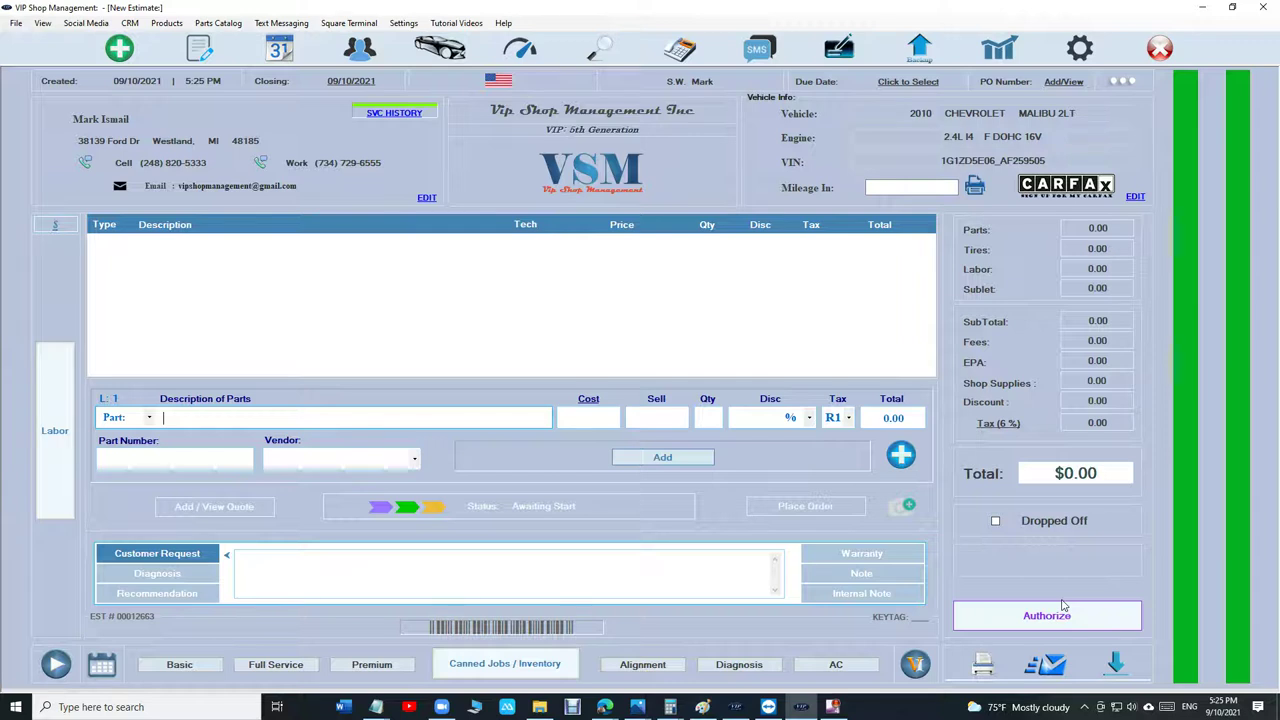
pyautogui.click(1063, 610)
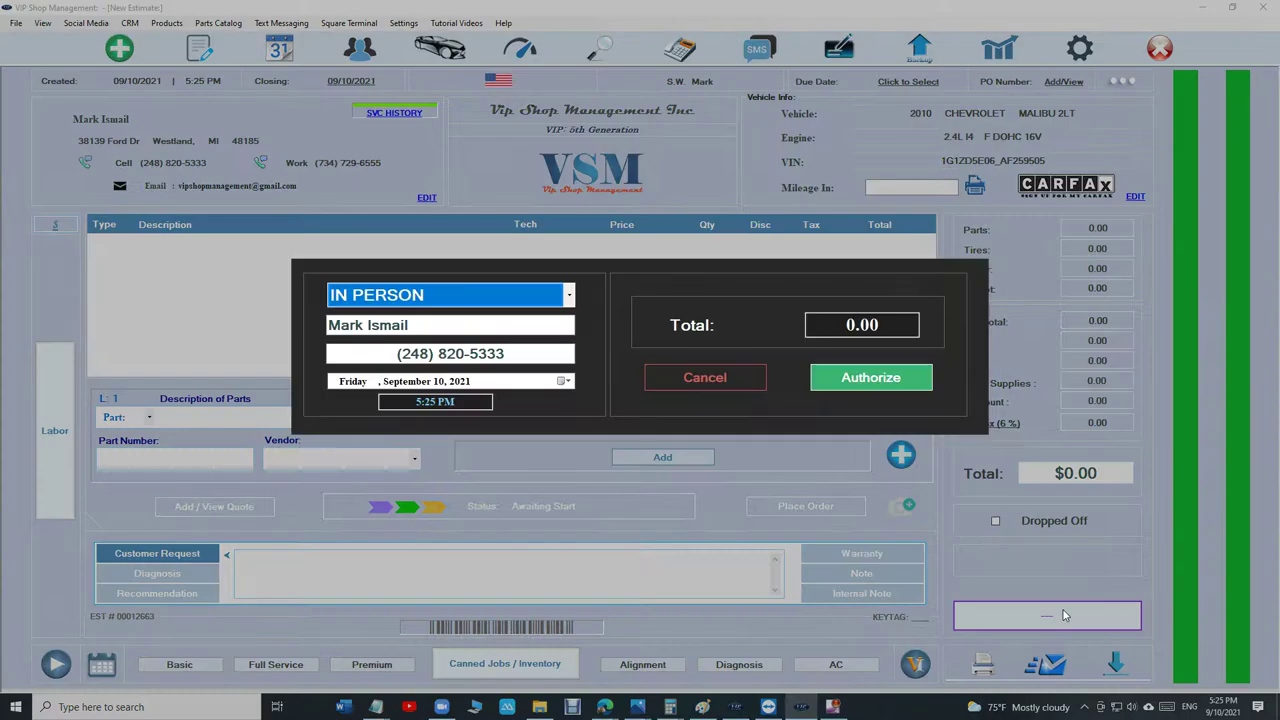
pyautogui.click(857, 388)
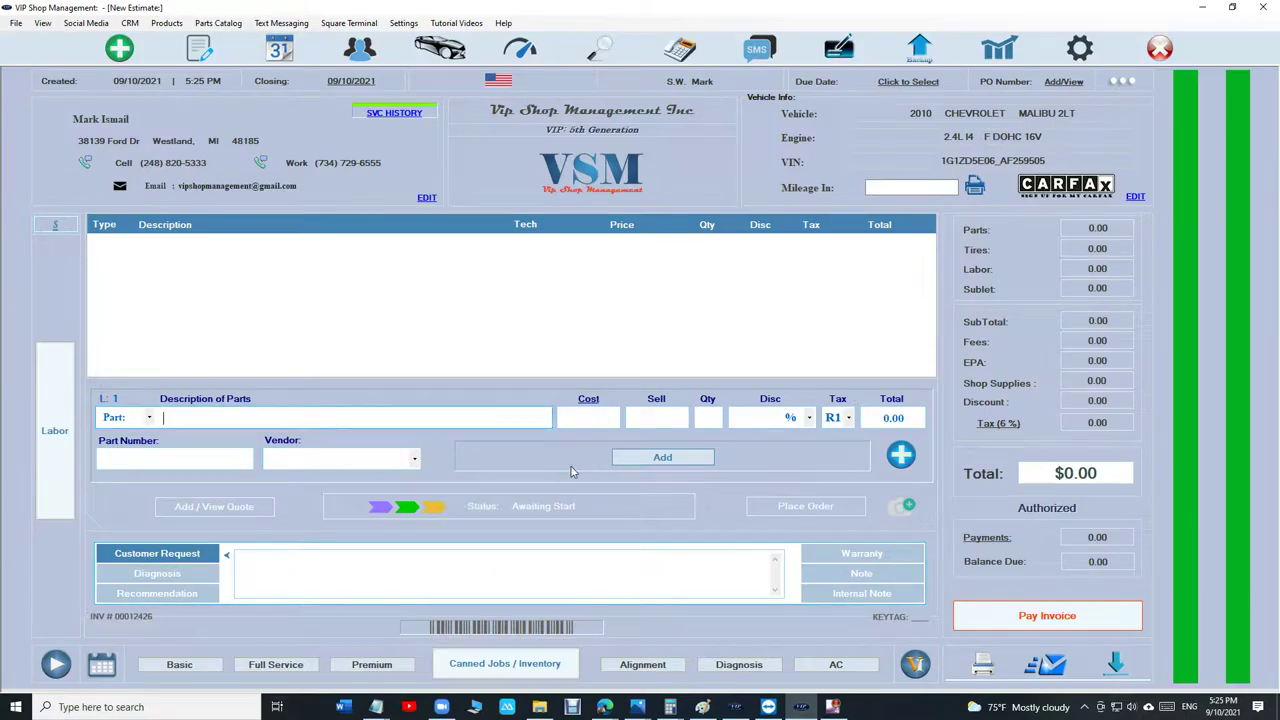
# Record a 1000.00 cash payment on the invoice
pyautogui.click(1047, 615)
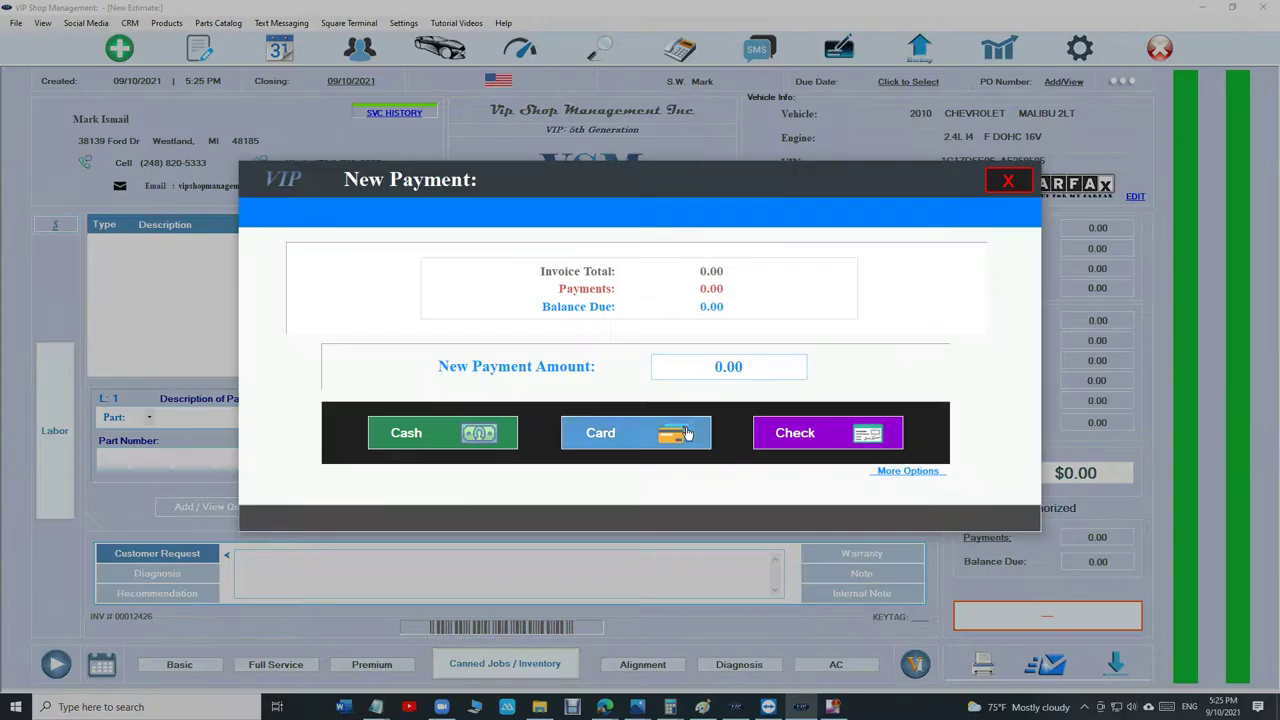
pyautogui.click(697, 365)
pyautogui.write('1')
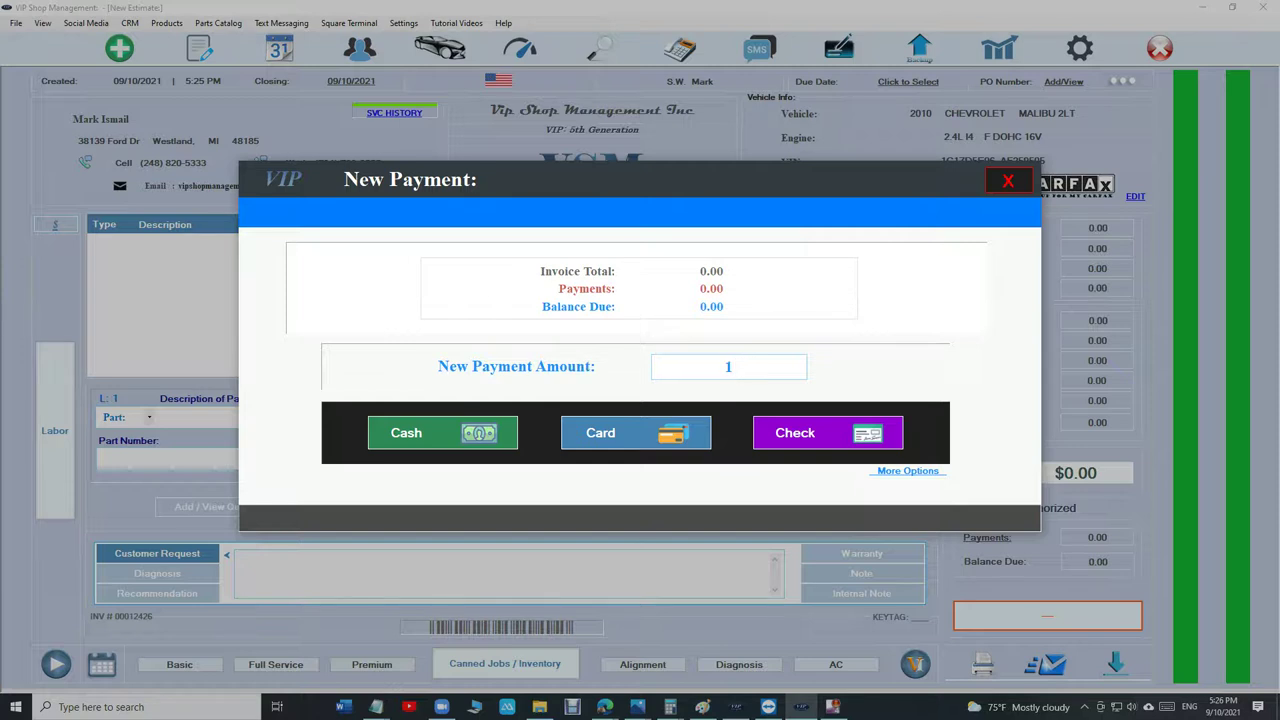
pyautogui.write('000.00')
pyautogui.click(495, 435)
pyautogui.click(790, 450)
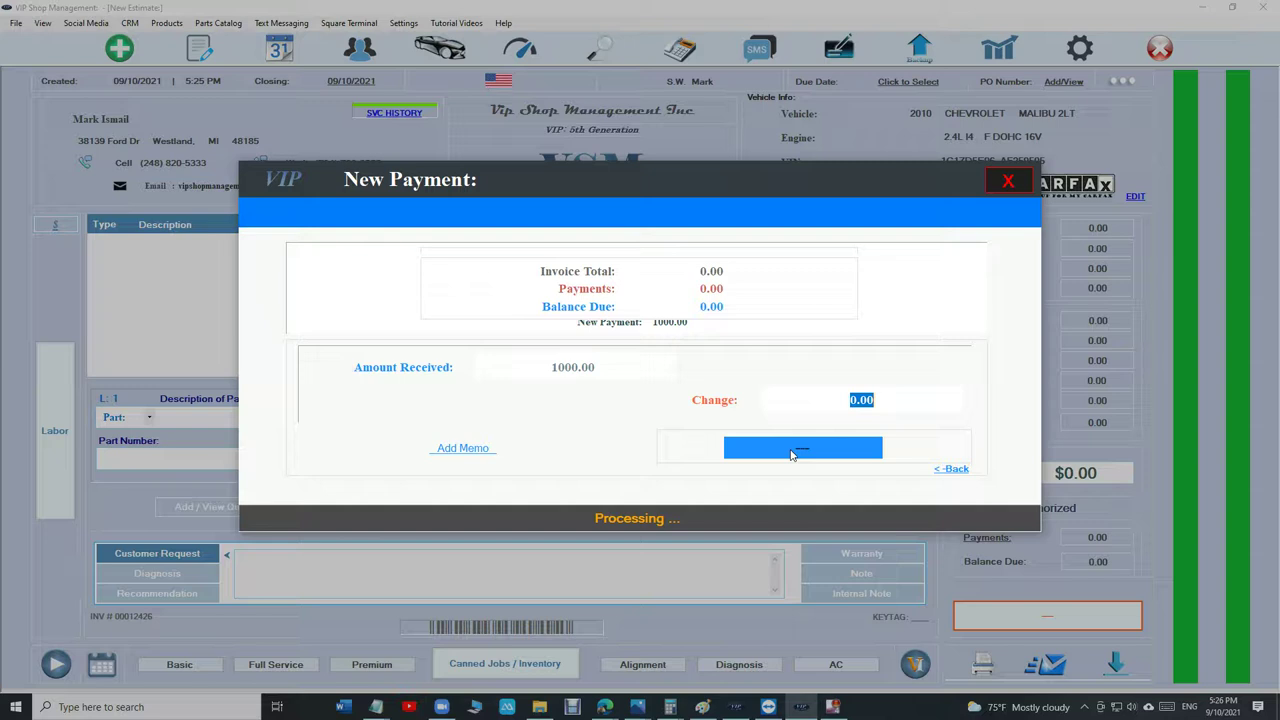
pyautogui.click(1008, 181)
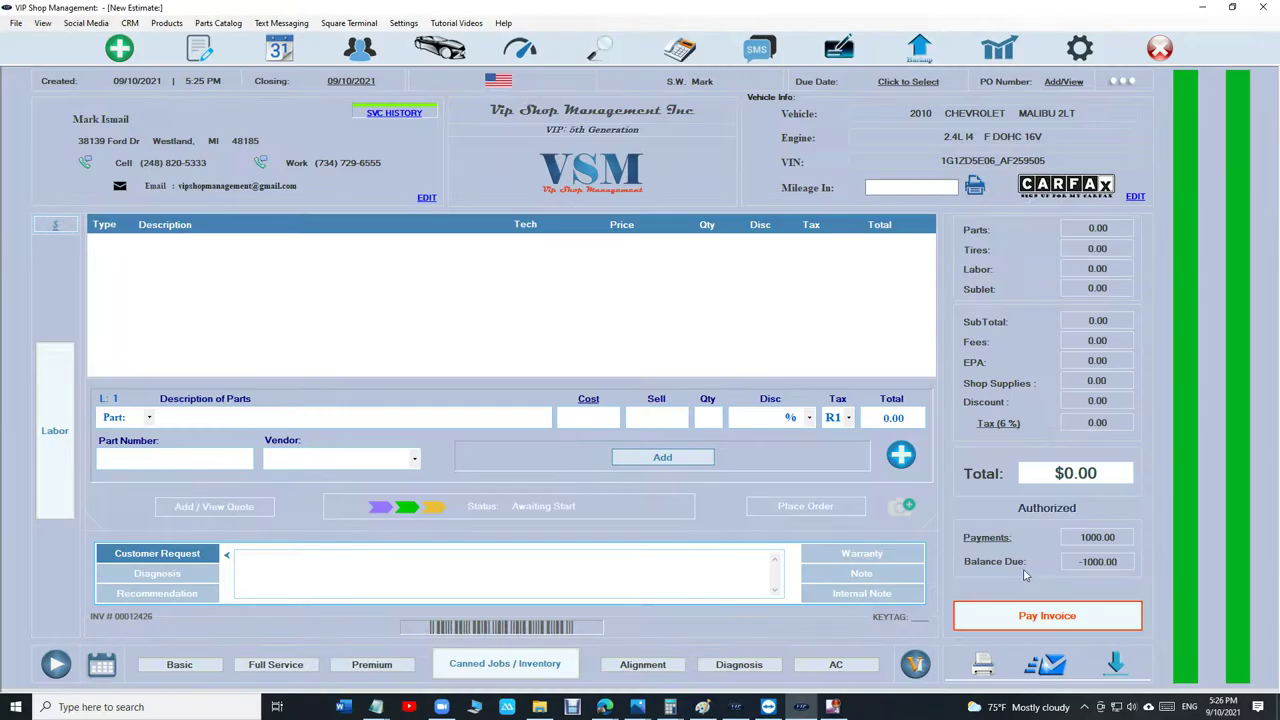
pyautogui.click(994, 540)
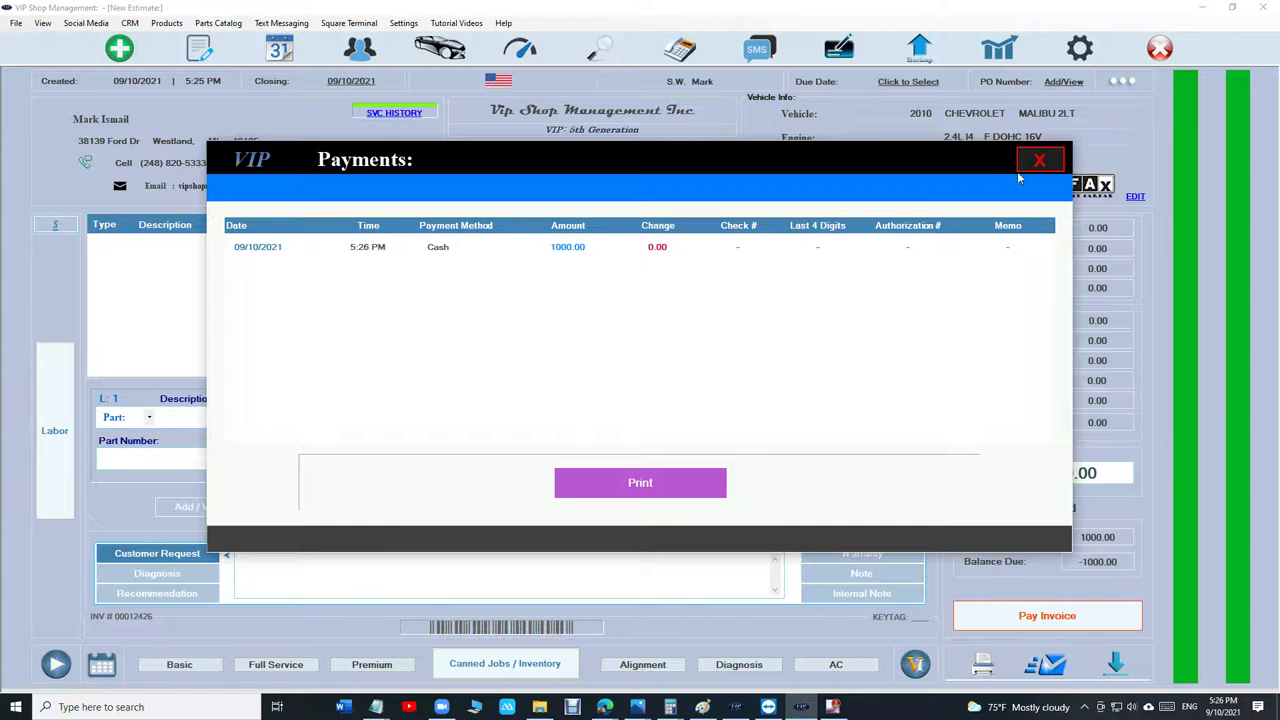
pyautogui.click(1038, 160)
pyautogui.click(984, 670)
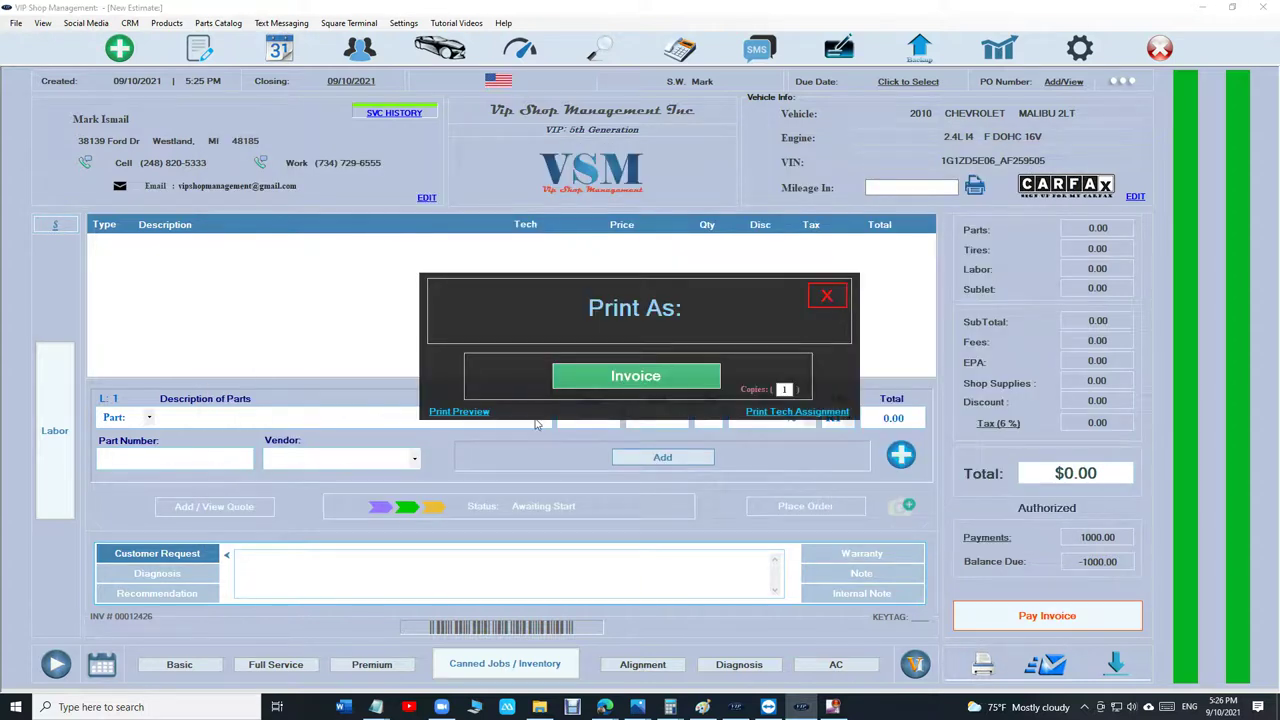
pyautogui.click(459, 411)
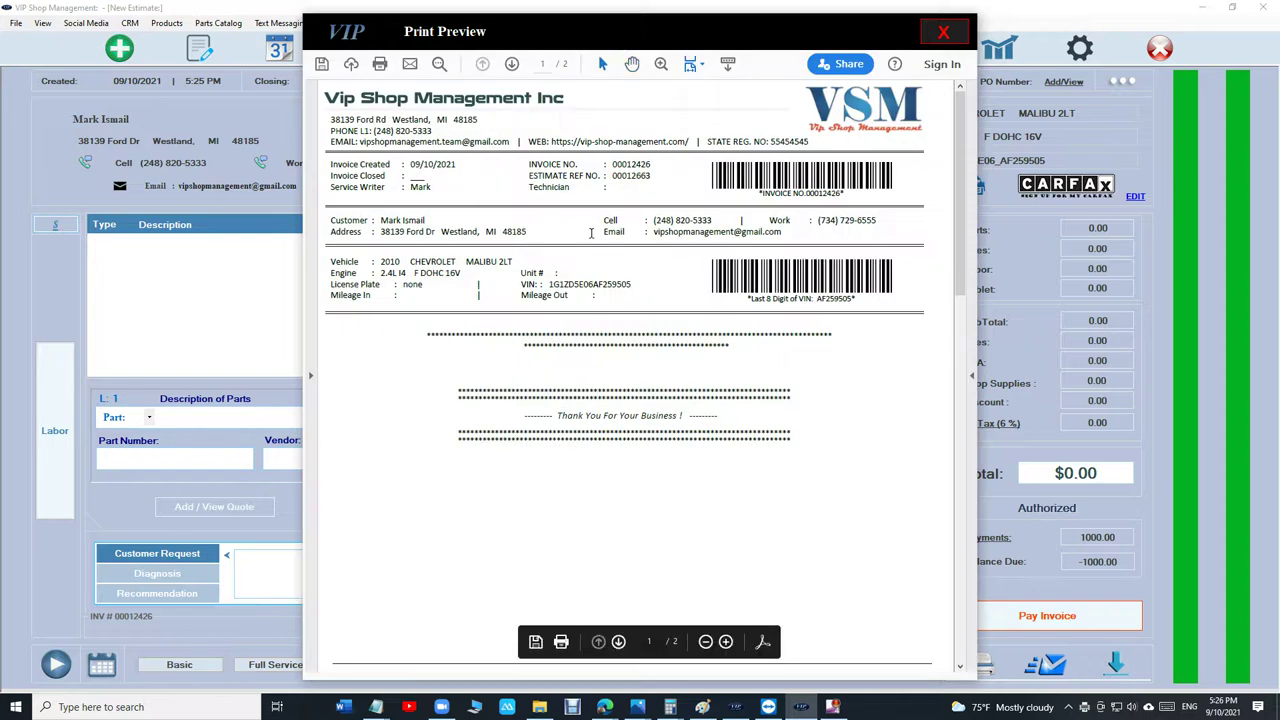
pyautogui.scroll(-10, 595, 214)
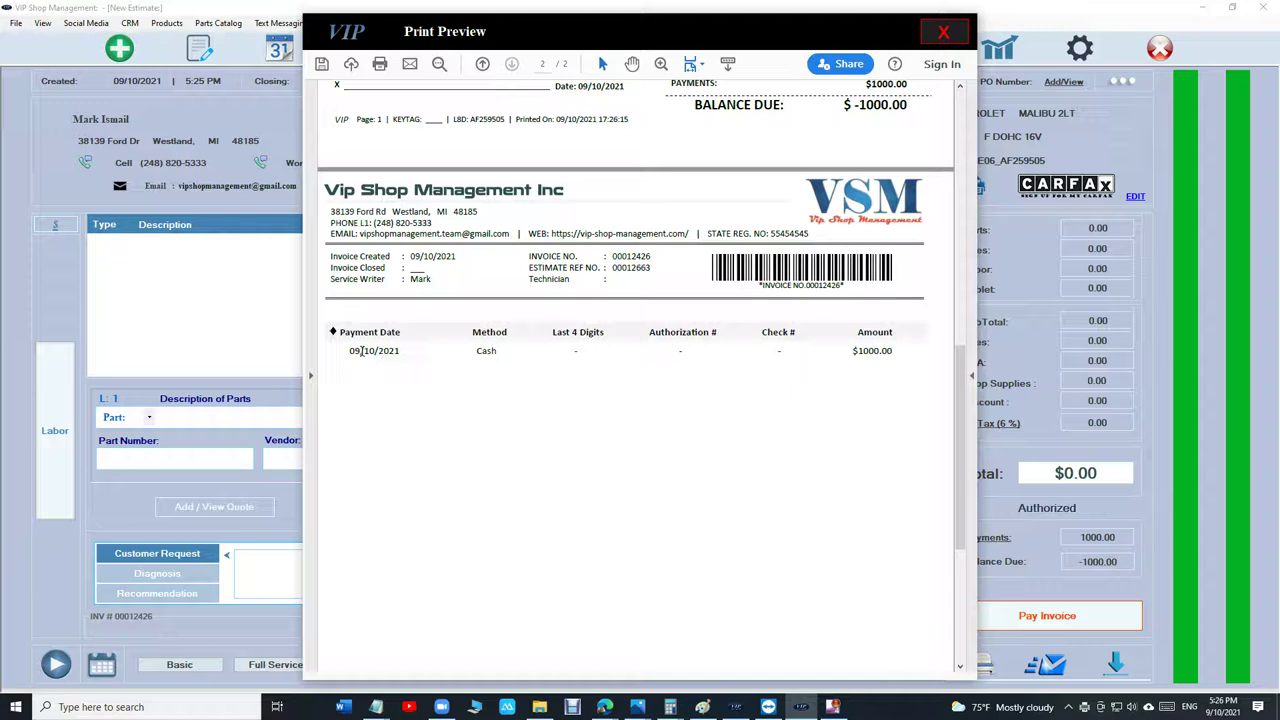
pyautogui.scroll(-1, 388, 338)
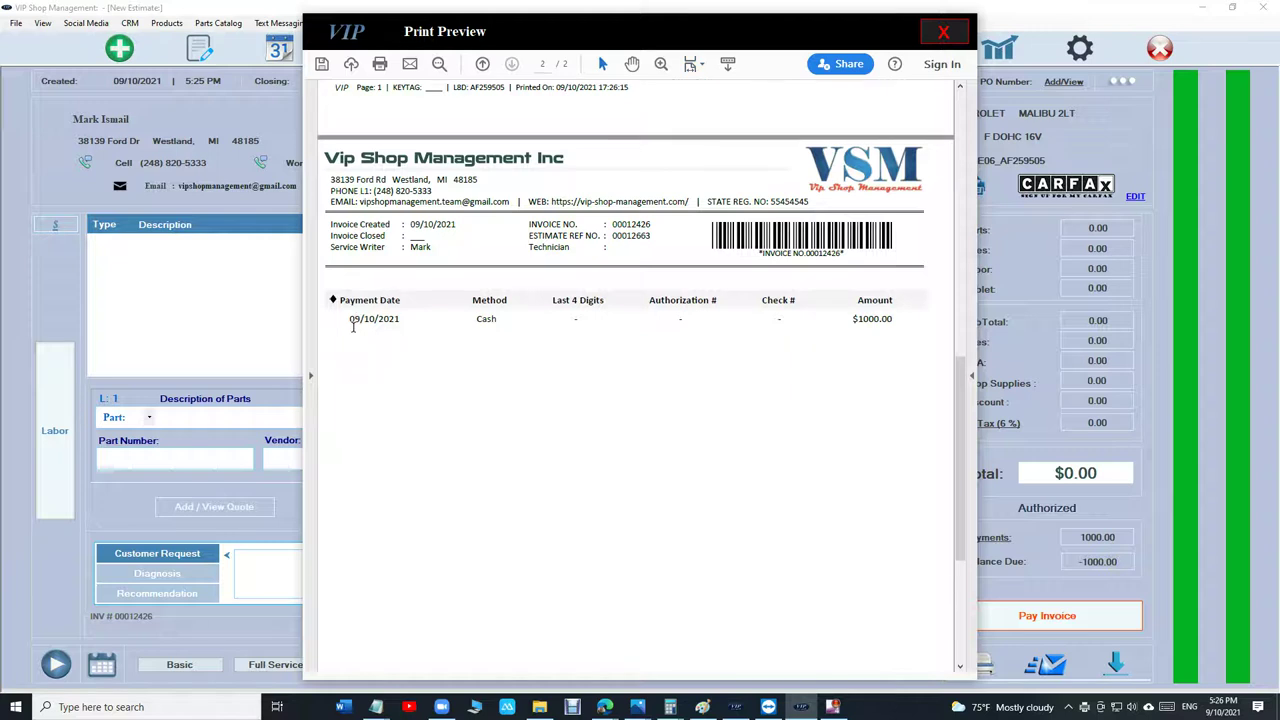
pyautogui.moveTo(348, 318); pyautogui.dragTo(723, 337)
pyautogui.scroll(-3, 725, 340)
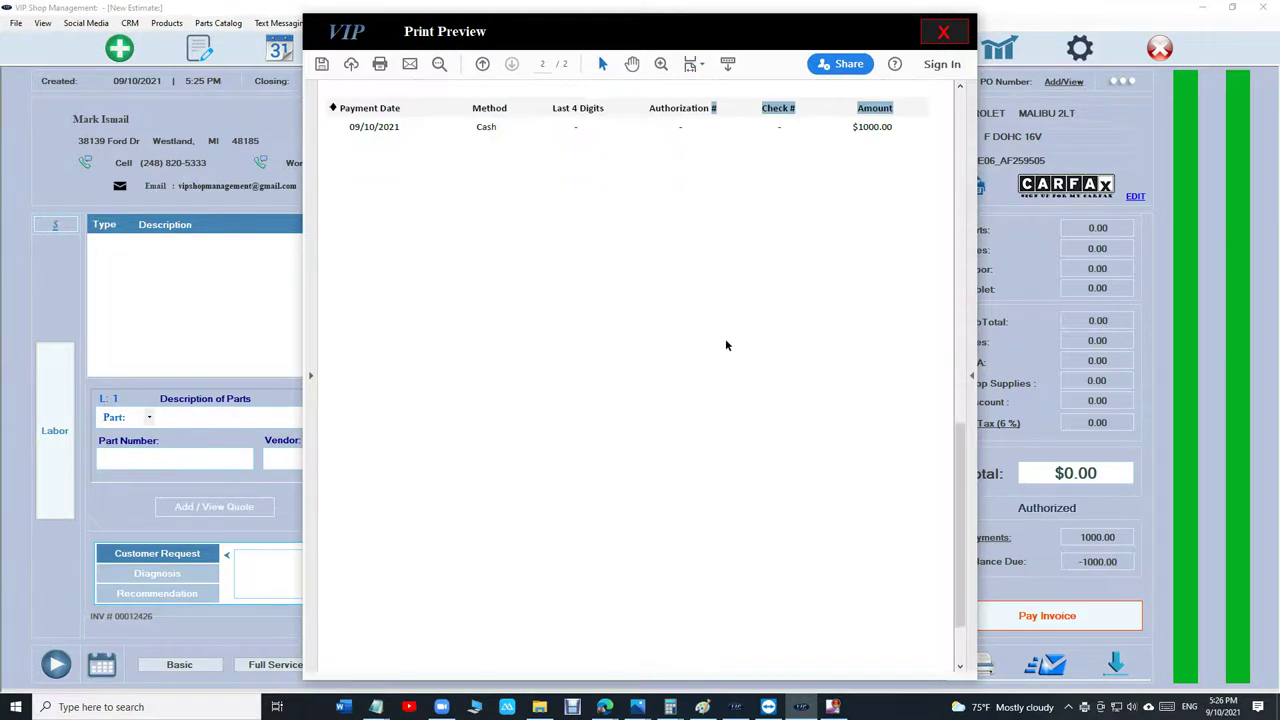
# Add Basic oil change, diagnosis, AC recharge, Full Service and six wheel alignment canned jobs
pyautogui.click(943, 31)
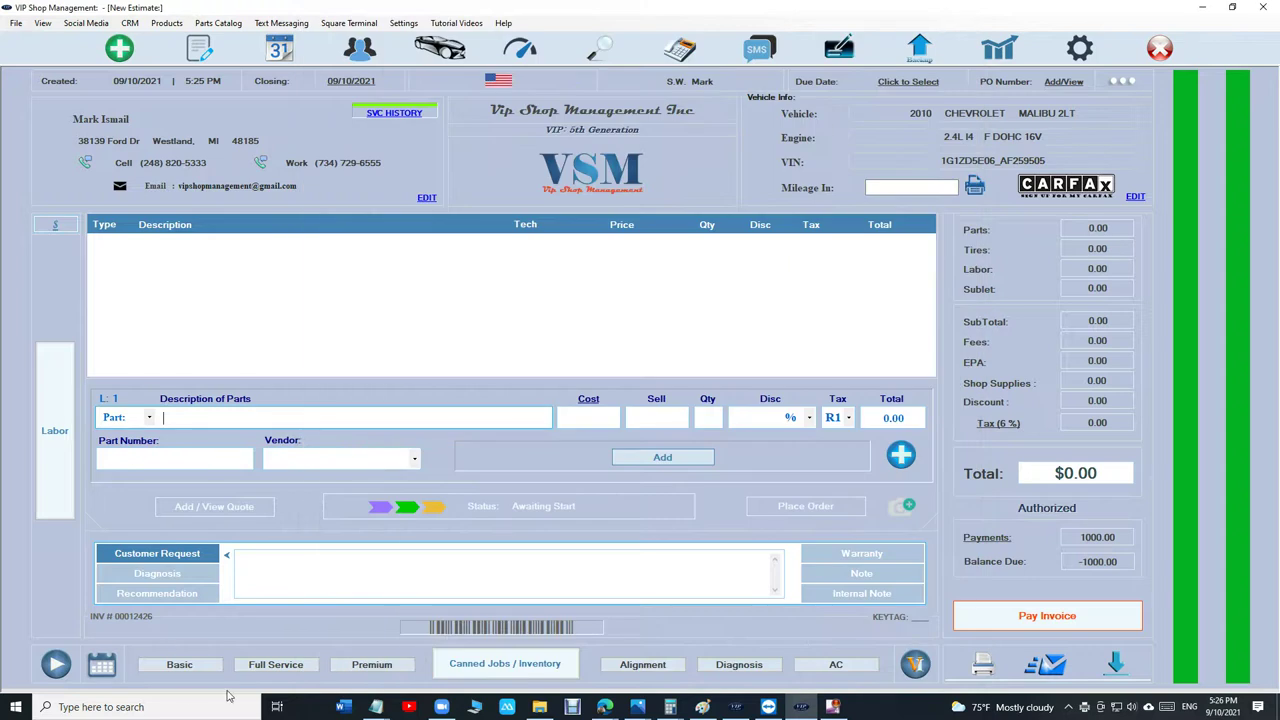
pyautogui.click(179, 664)
pyautogui.click(673, 670)
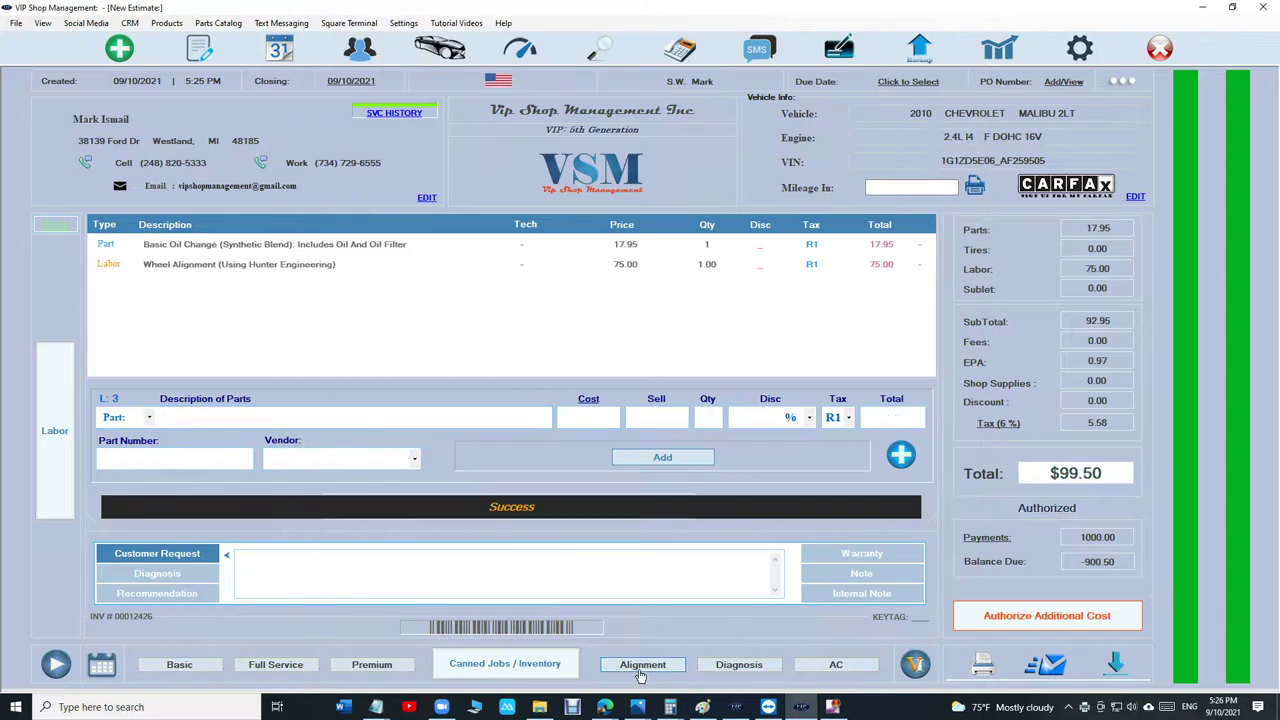
pyautogui.click(739, 668)
pyautogui.click(833, 666)
pyautogui.click(276, 664)
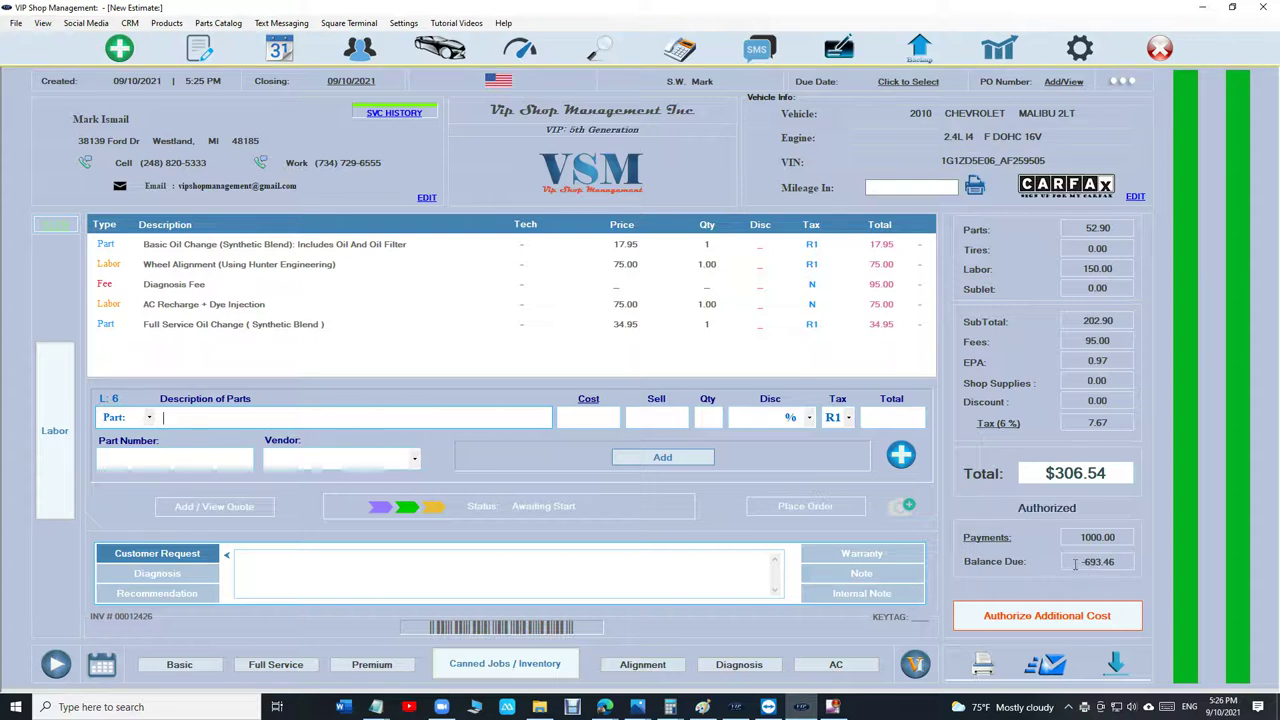
pyautogui.doubleClick(650, 666)
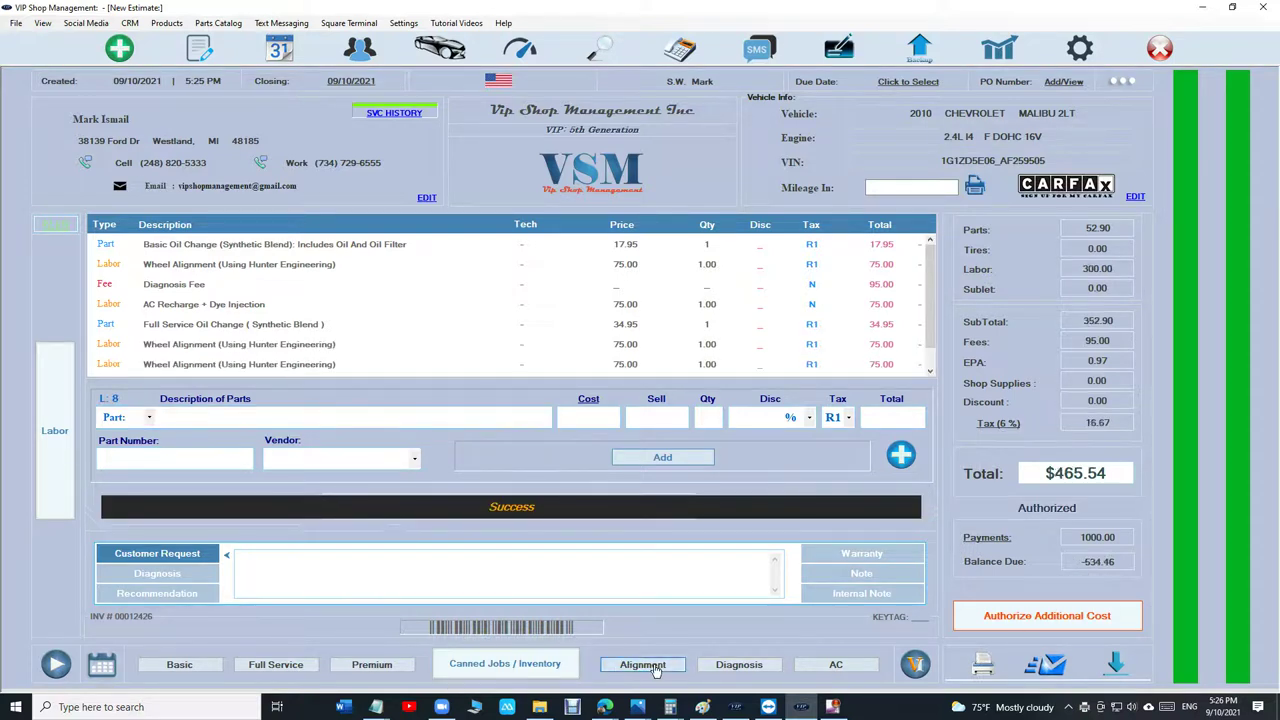
pyautogui.tripleClick(655, 668)
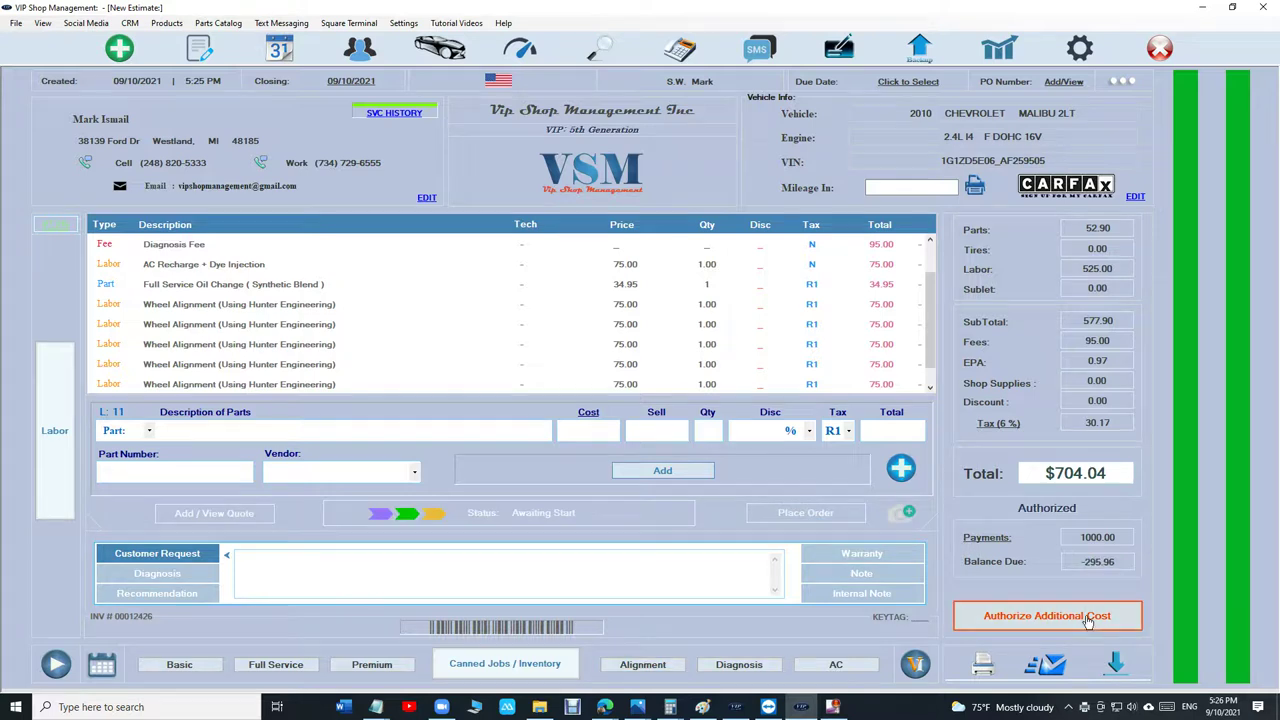
# Authorize the additional charges and refund the -295.96 excess in cash
pyautogui.click(1090, 617)
pyautogui.click(870, 395)
pyautogui.click(1043, 617)
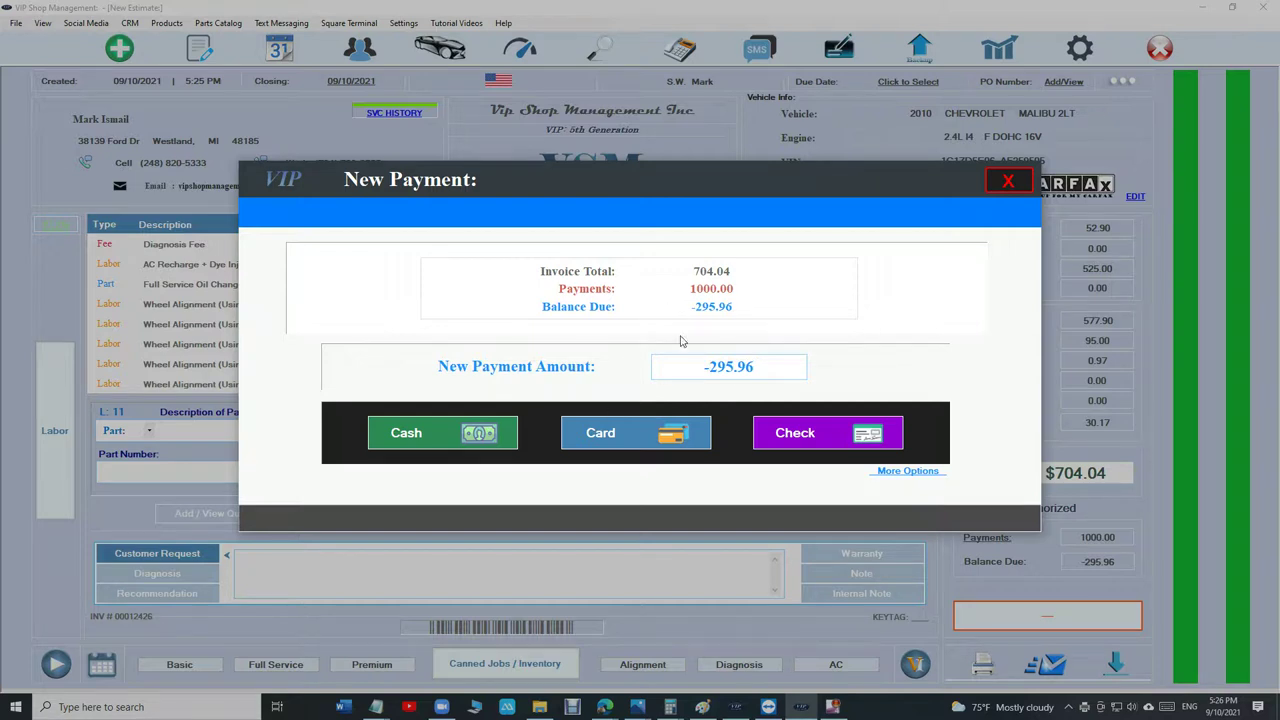
pyautogui.click(462, 445)
pyautogui.click(800, 448)
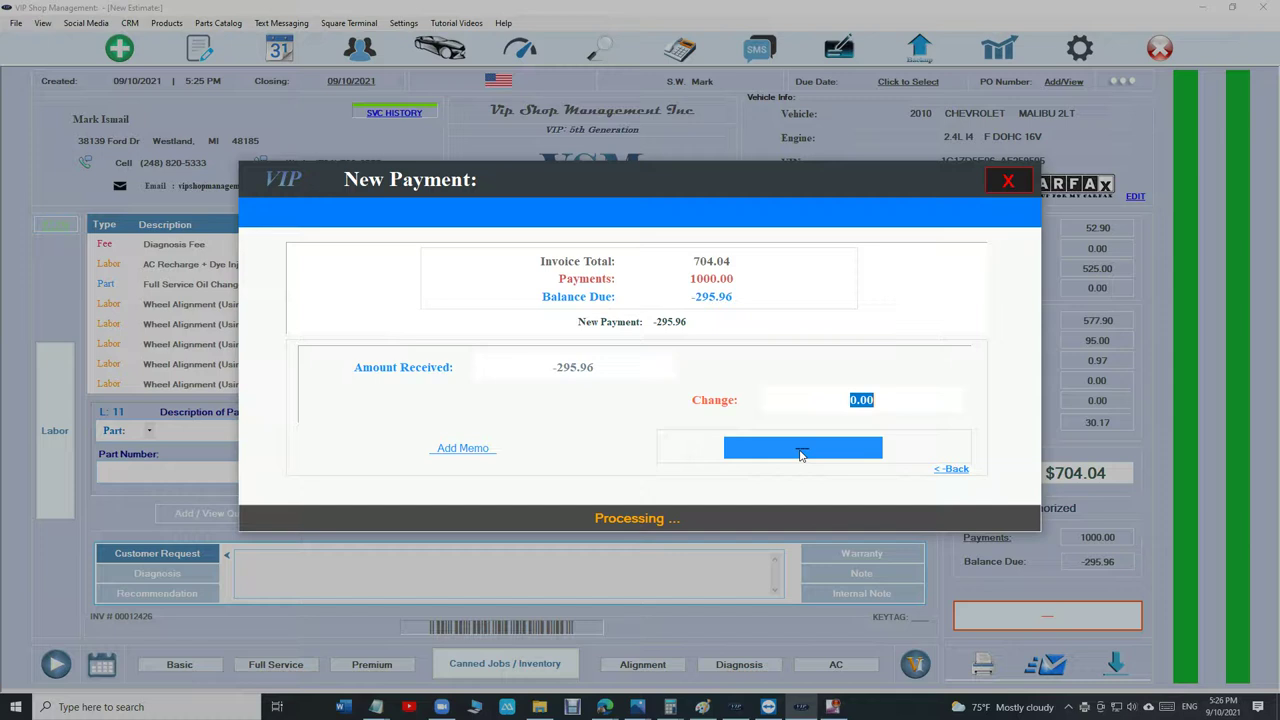
pyautogui.click(1004, 186)
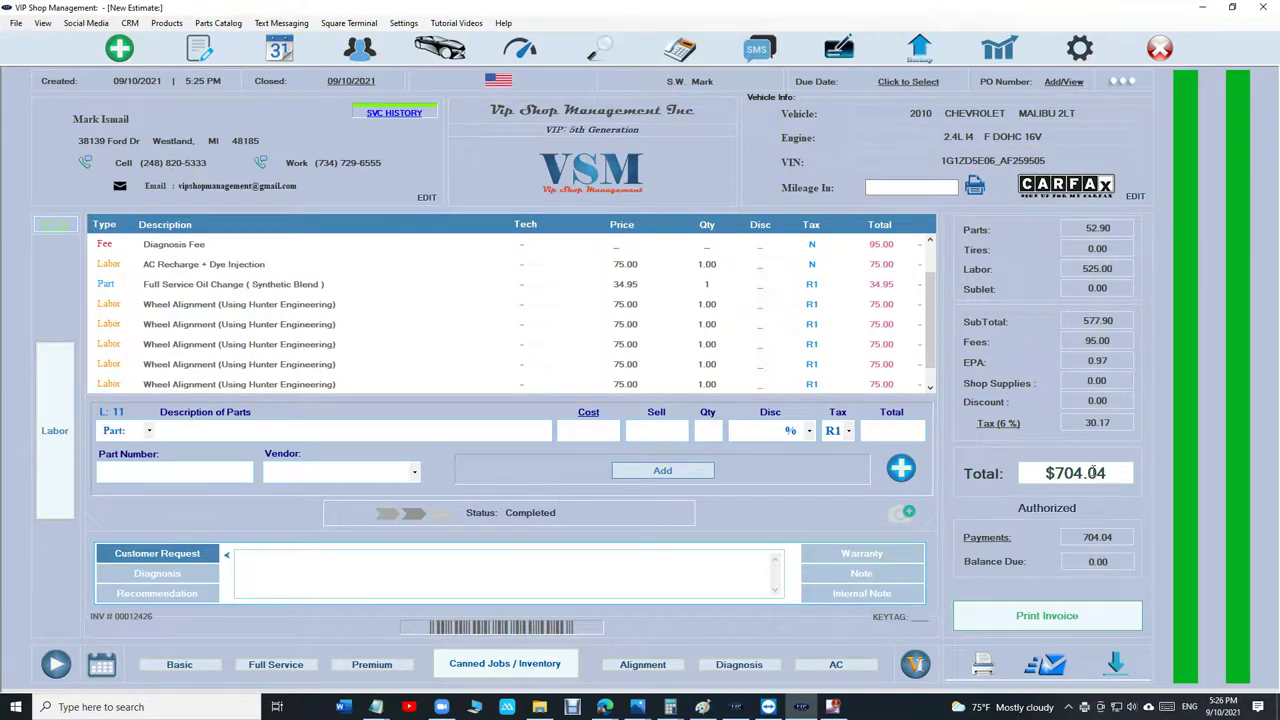
# Check the payment history (1000.00 and -295.96 cash), then select the AC Recharge line
pyautogui.click(987, 540)
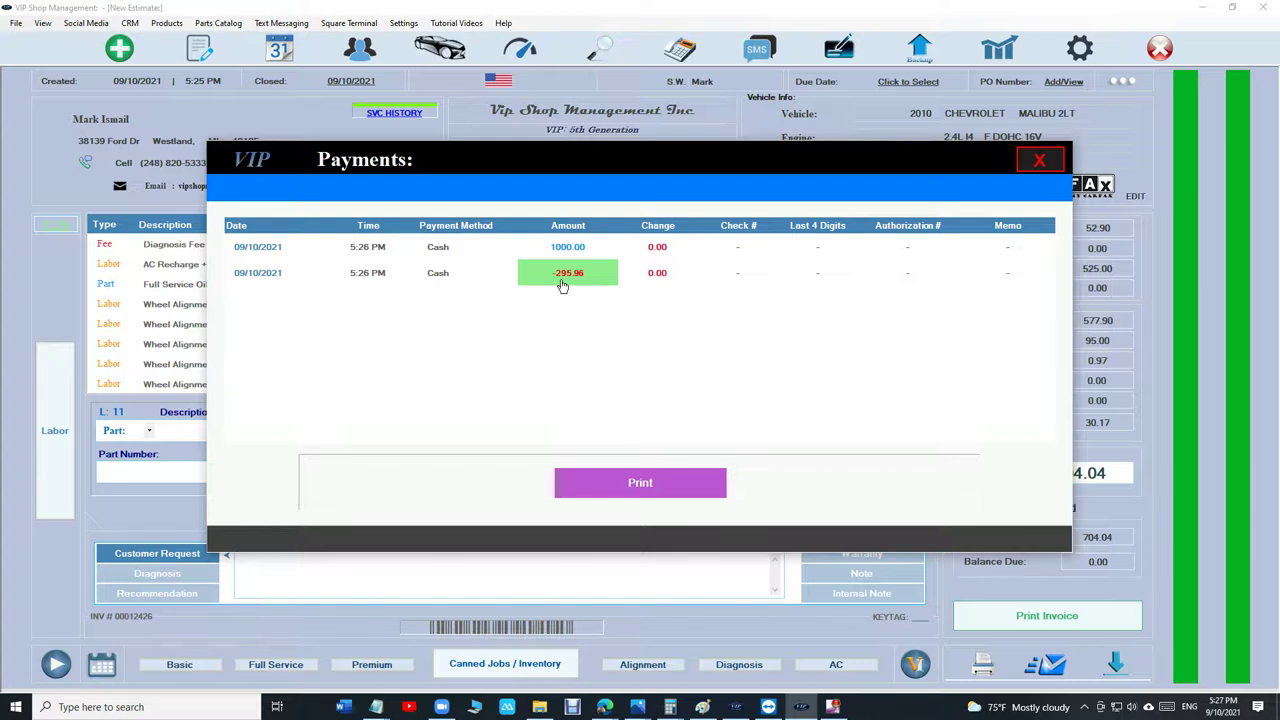
pyautogui.click(1036, 166)
pyautogui.scroll(1, 729, 343)
pyautogui.click(728, 304)
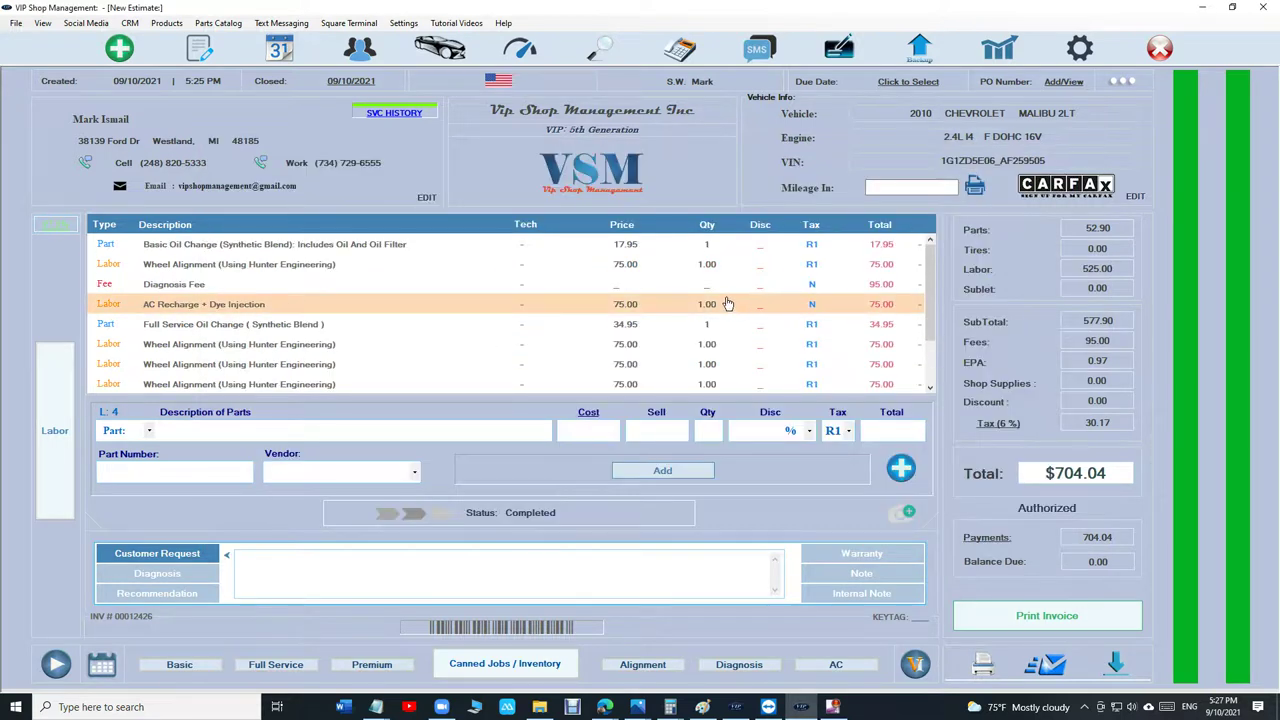
# Start a new estimate for the existing customer's 2012 Dodge Challenger R/T with shop supplies 0
pyautogui.click(119, 48)
pyautogui.click(328, 140)
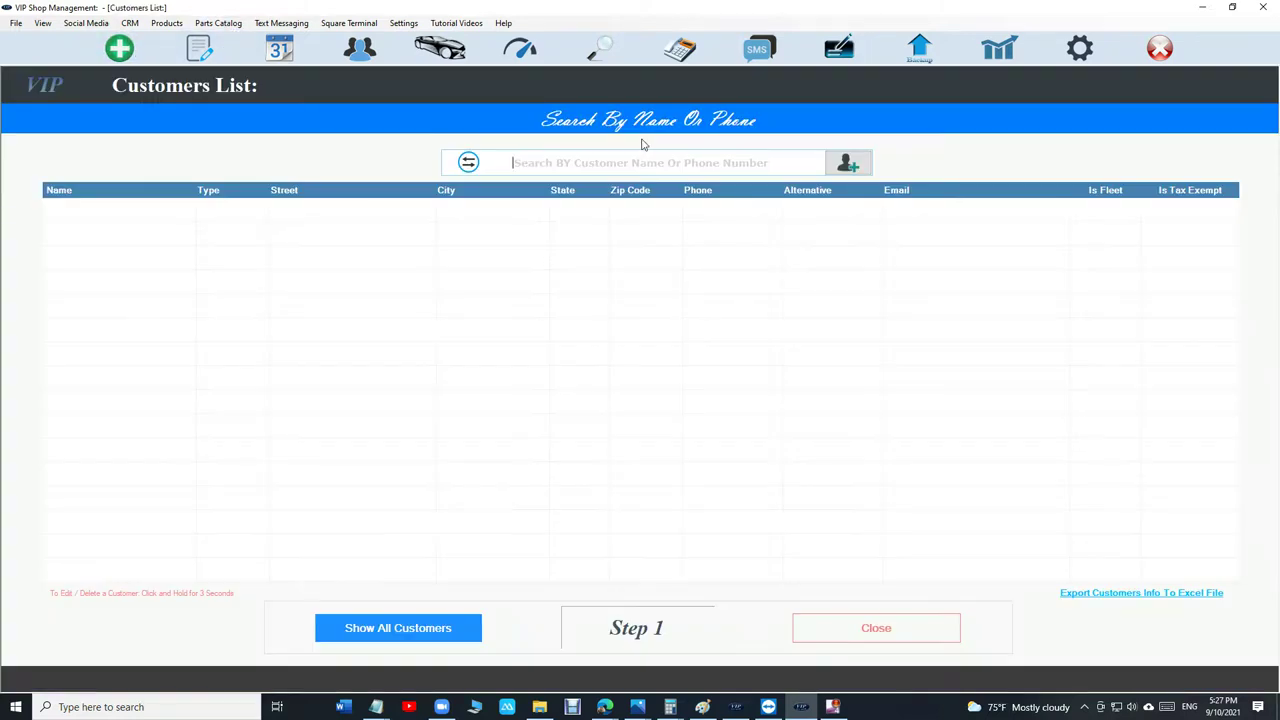
pyautogui.write('mock in')
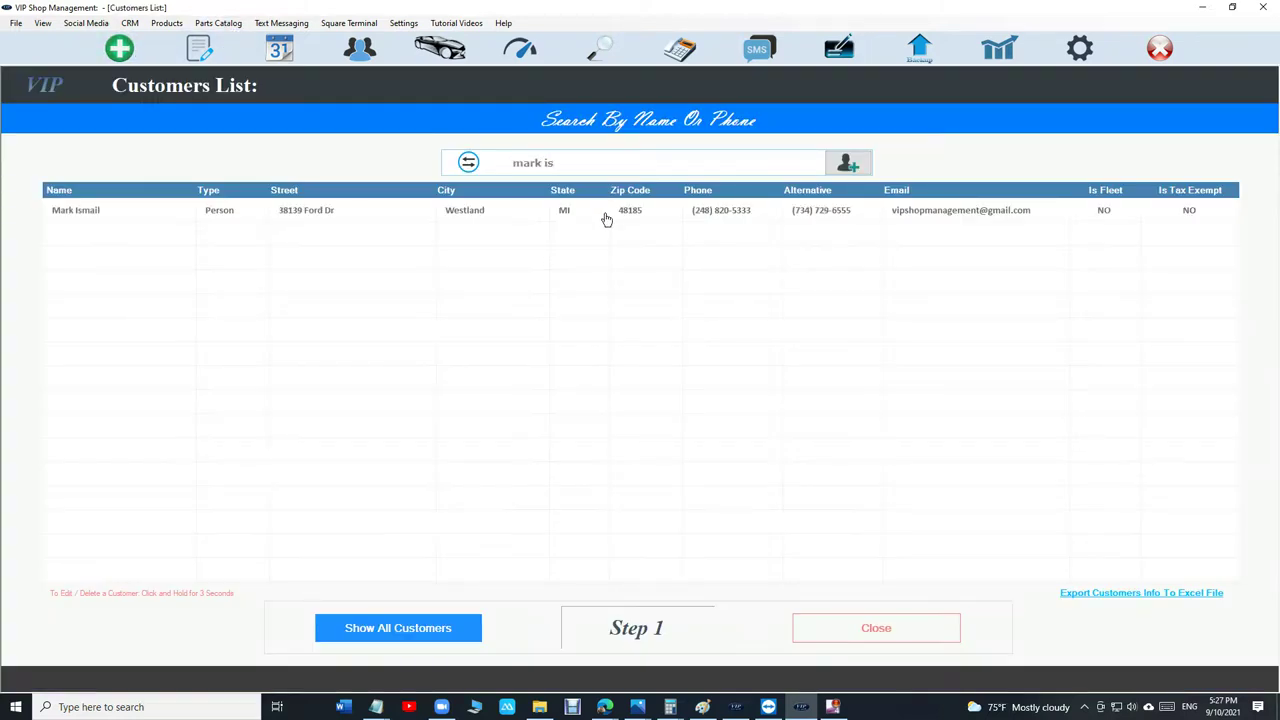
pyautogui.click(604, 215)
pyautogui.click(218, 264)
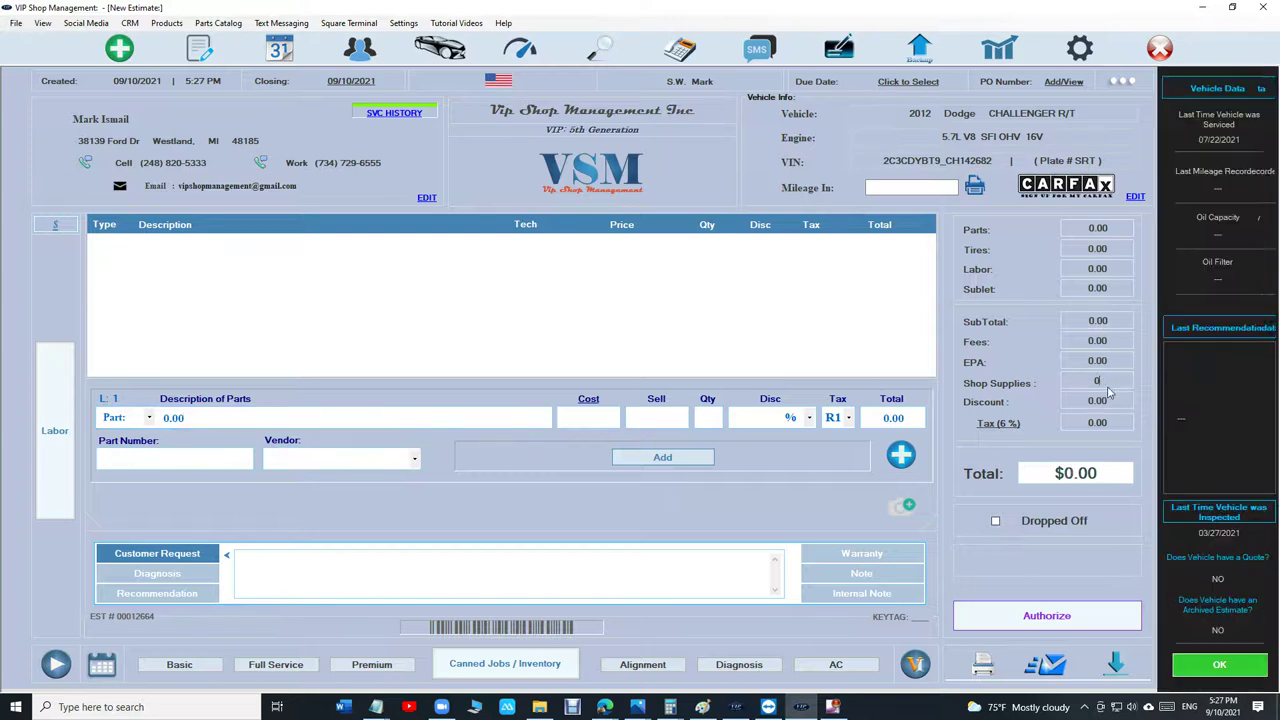
pyautogui.click(493, 420)
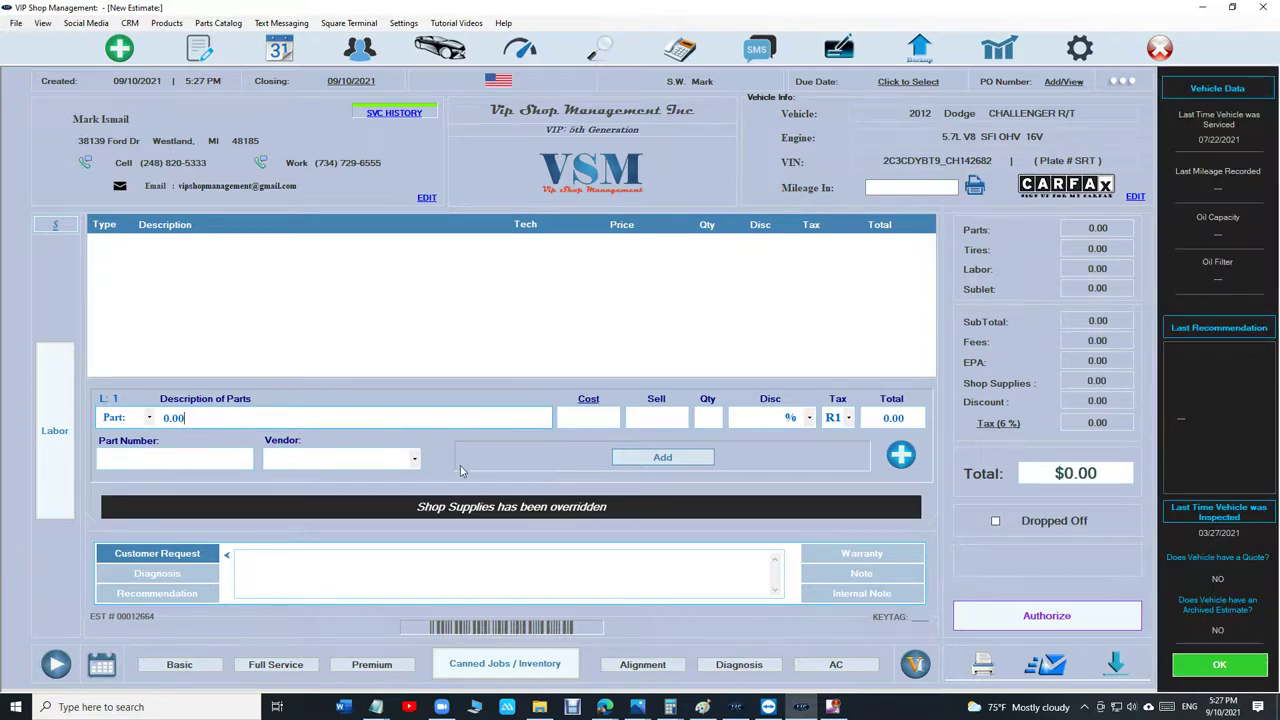
# Authorize the $0.00 estimate and take a 100.00 cash deposit
pyautogui.click(1019, 612)
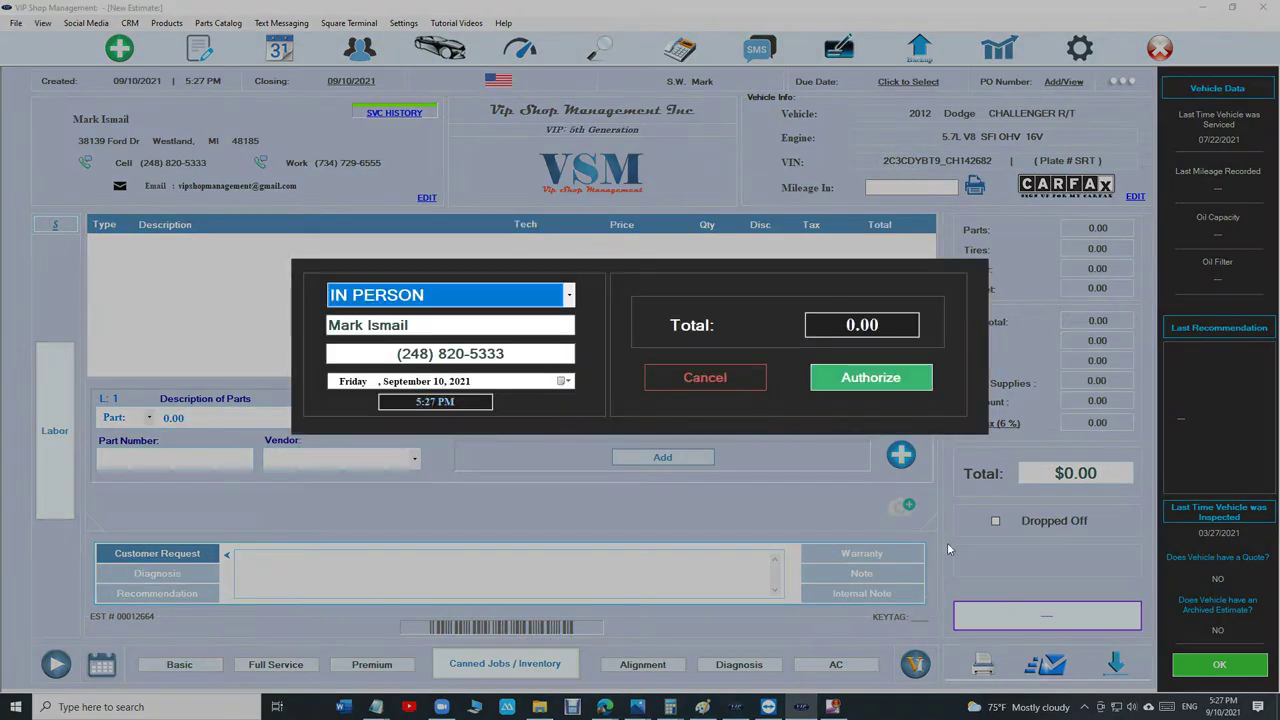
pyautogui.click(871, 377)
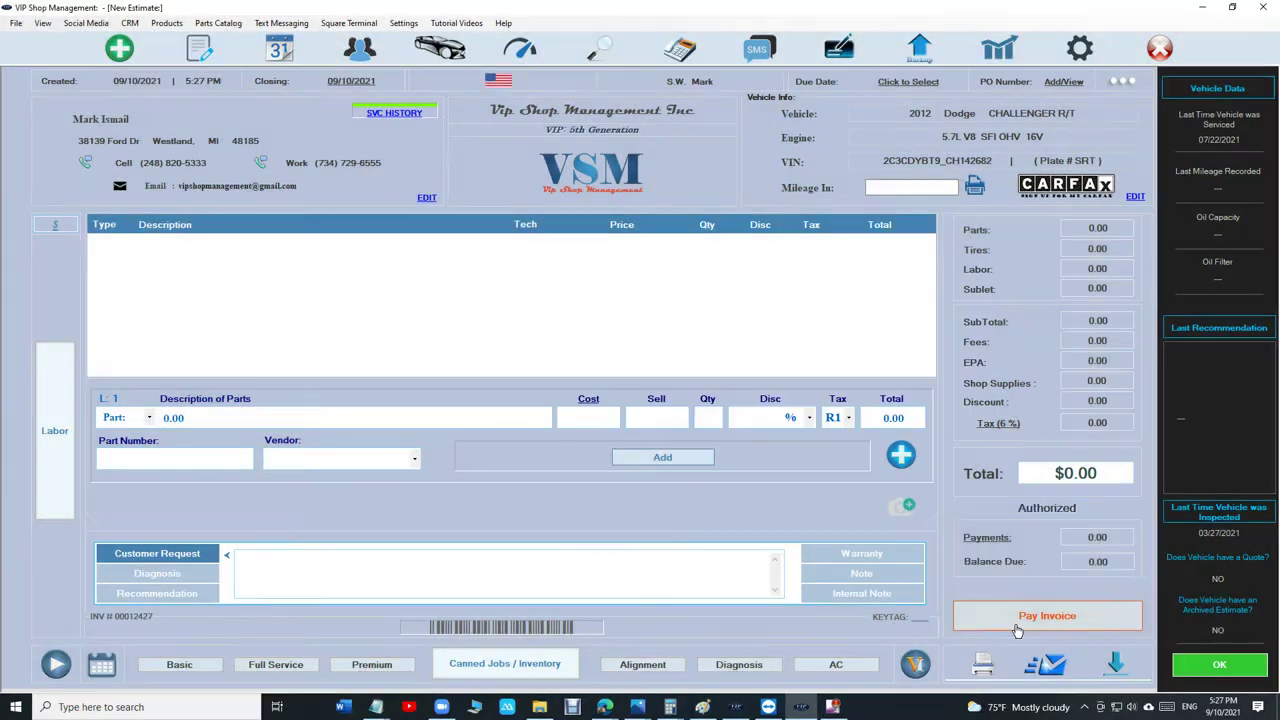
pyautogui.click(1016, 626)
pyautogui.click(758, 367)
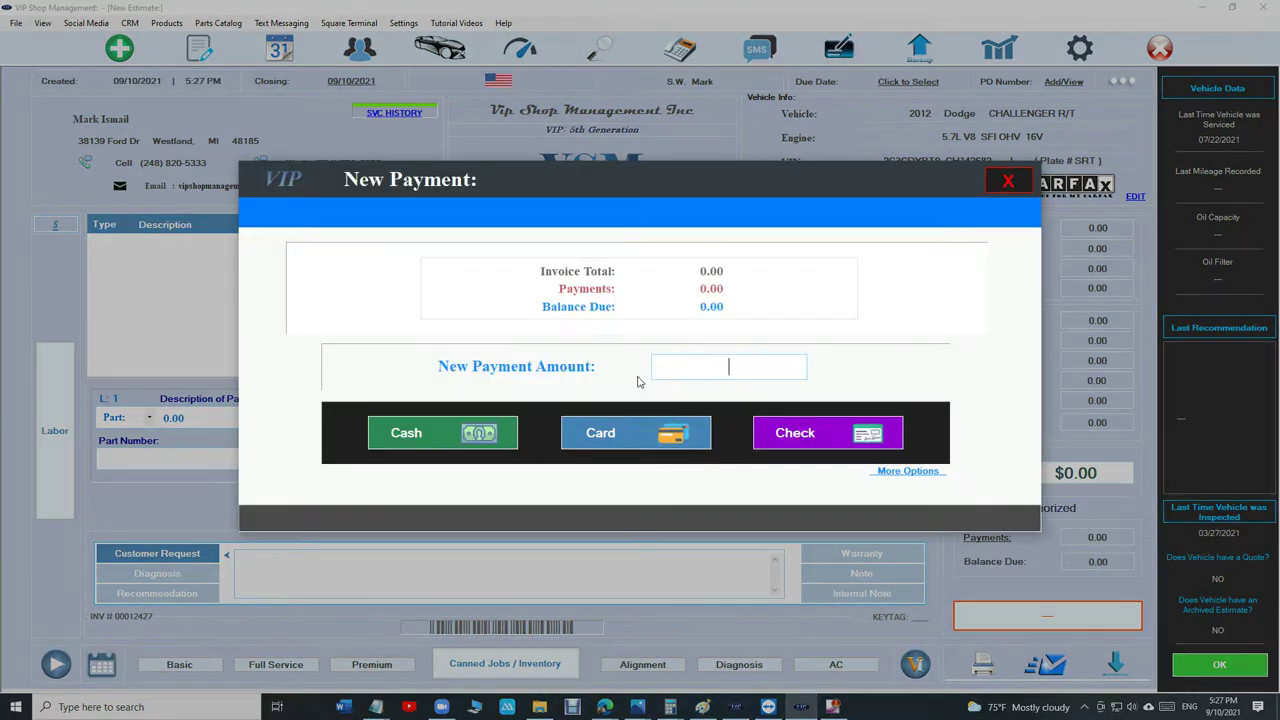
pyautogui.write('100.00')
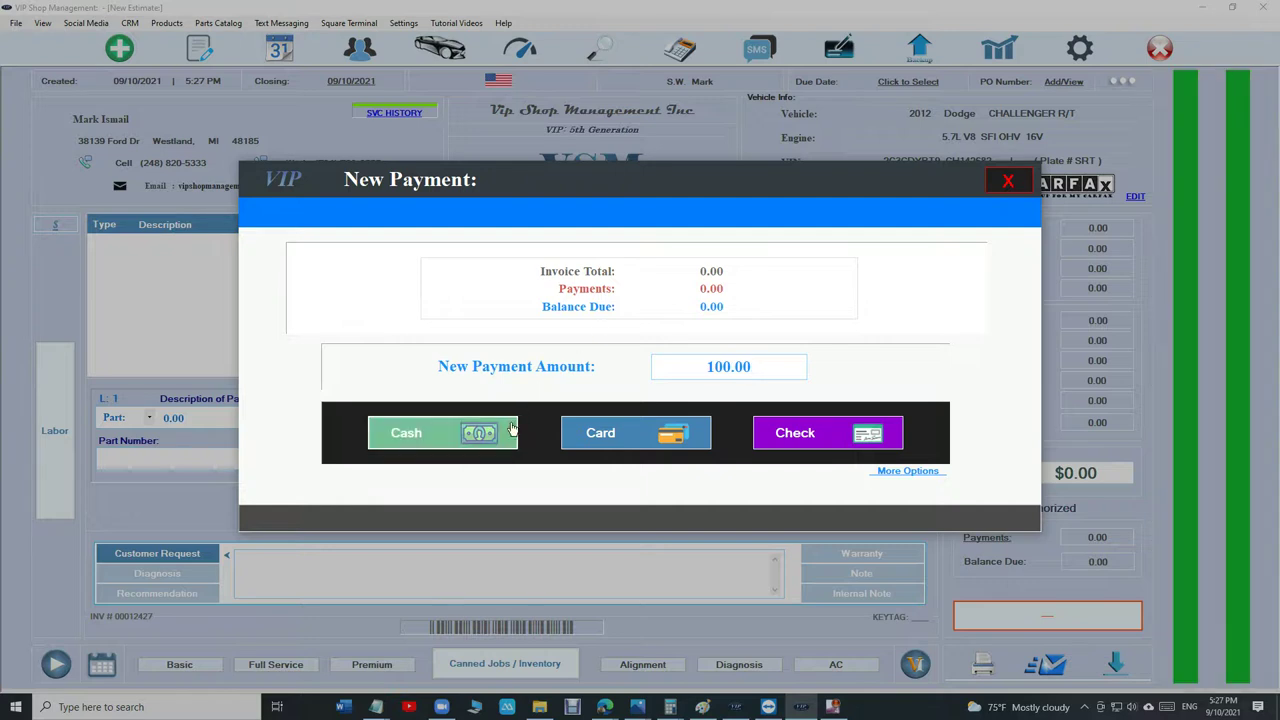
pyautogui.click(440, 432)
pyautogui.click(800, 447)
pyautogui.click(989, 183)
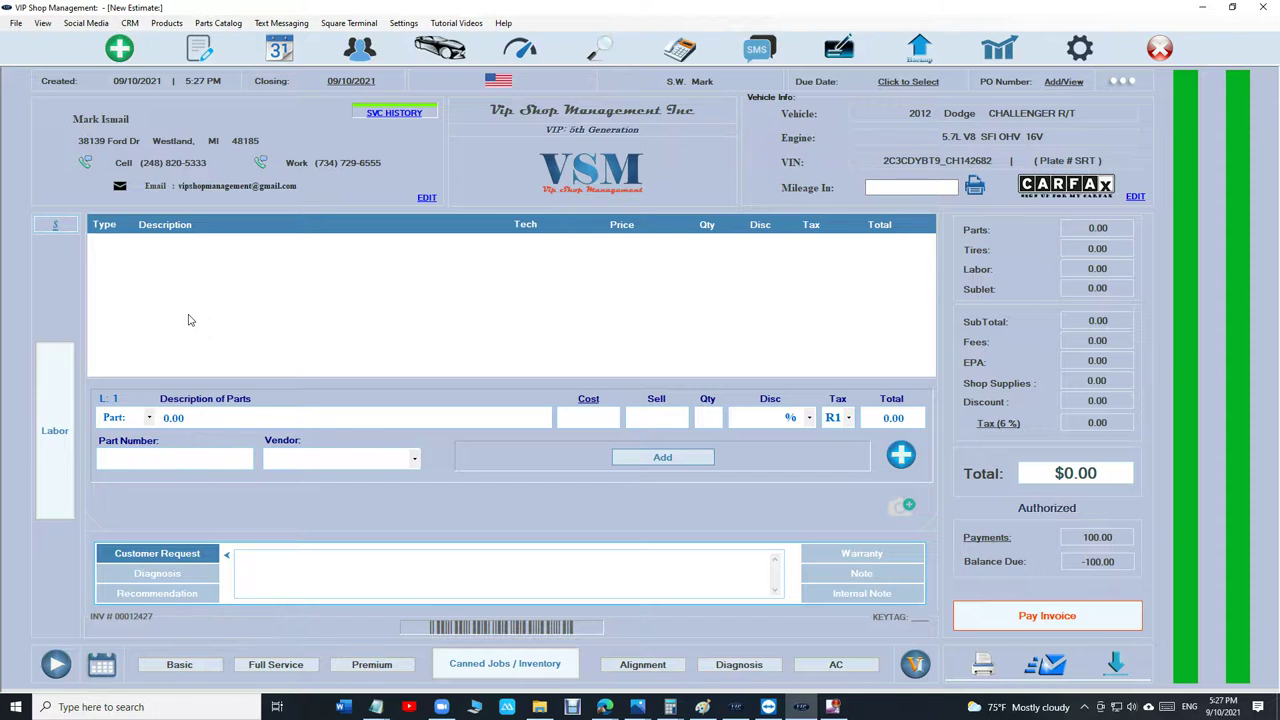
# Add Full Service and wheel alignment lines, then delete both, leaving the invoice empty
pyautogui.click(260, 668)
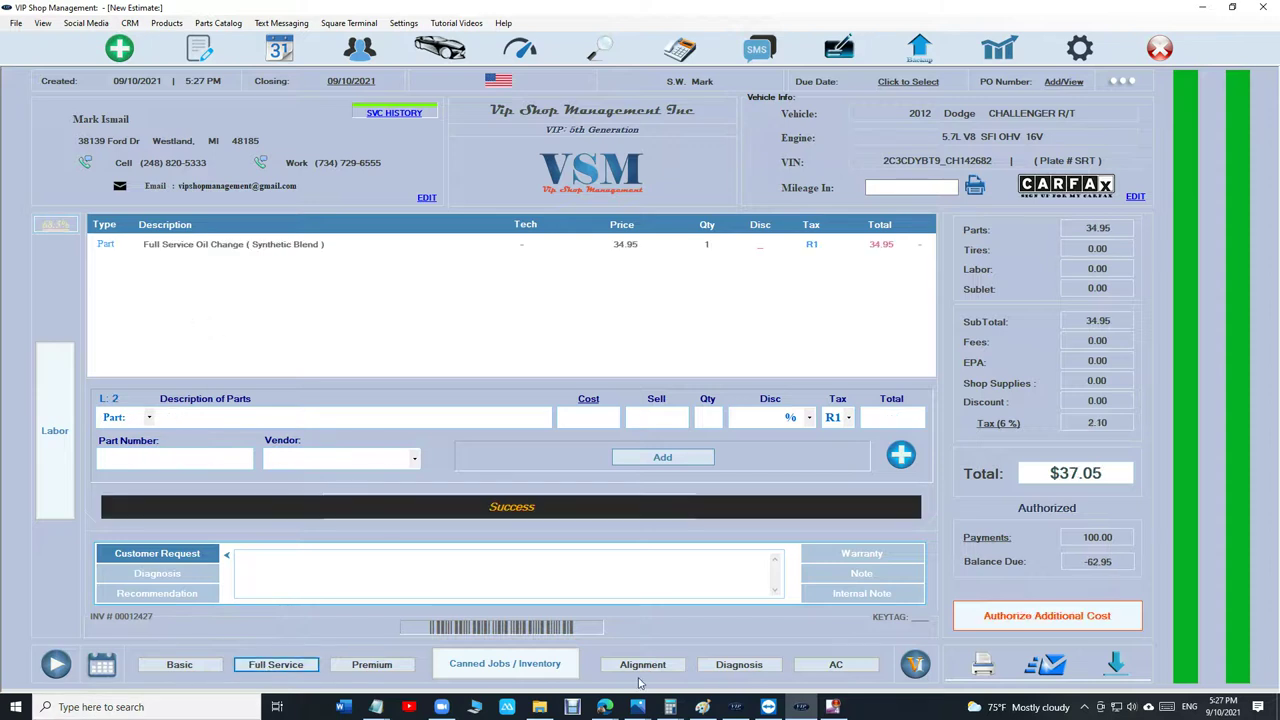
pyautogui.click(673, 670)
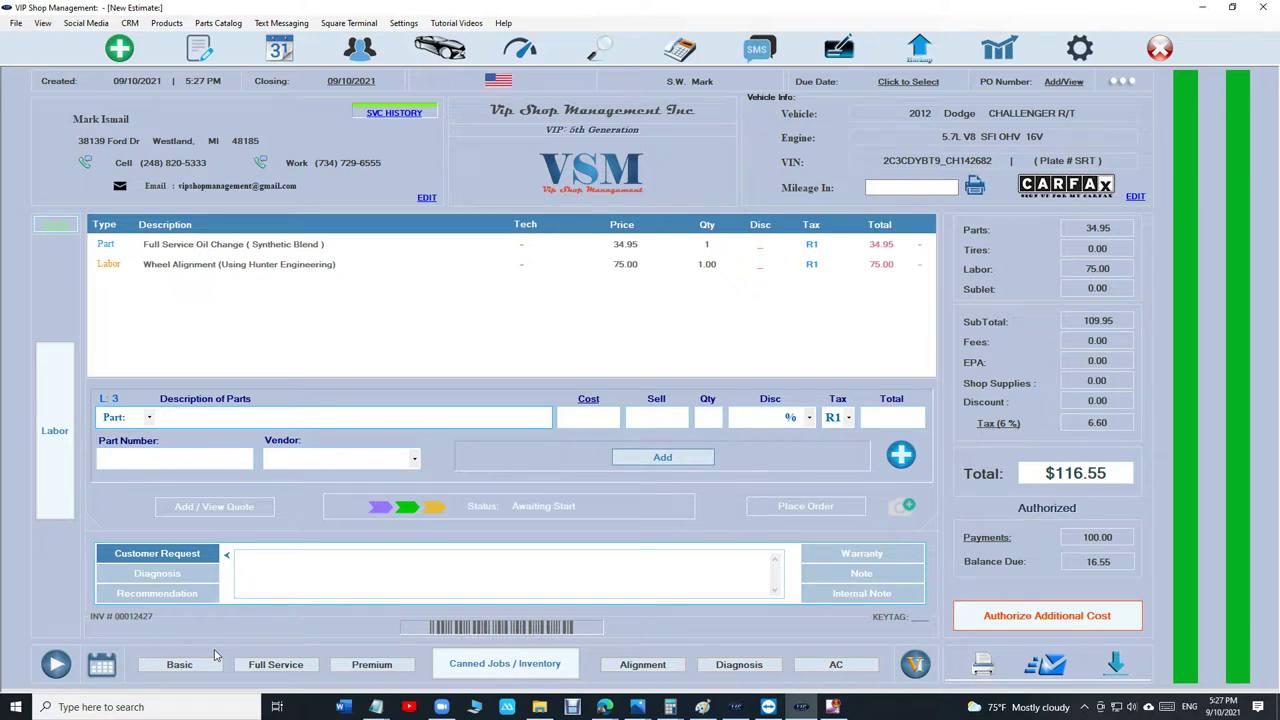
pyautogui.click(412, 266)
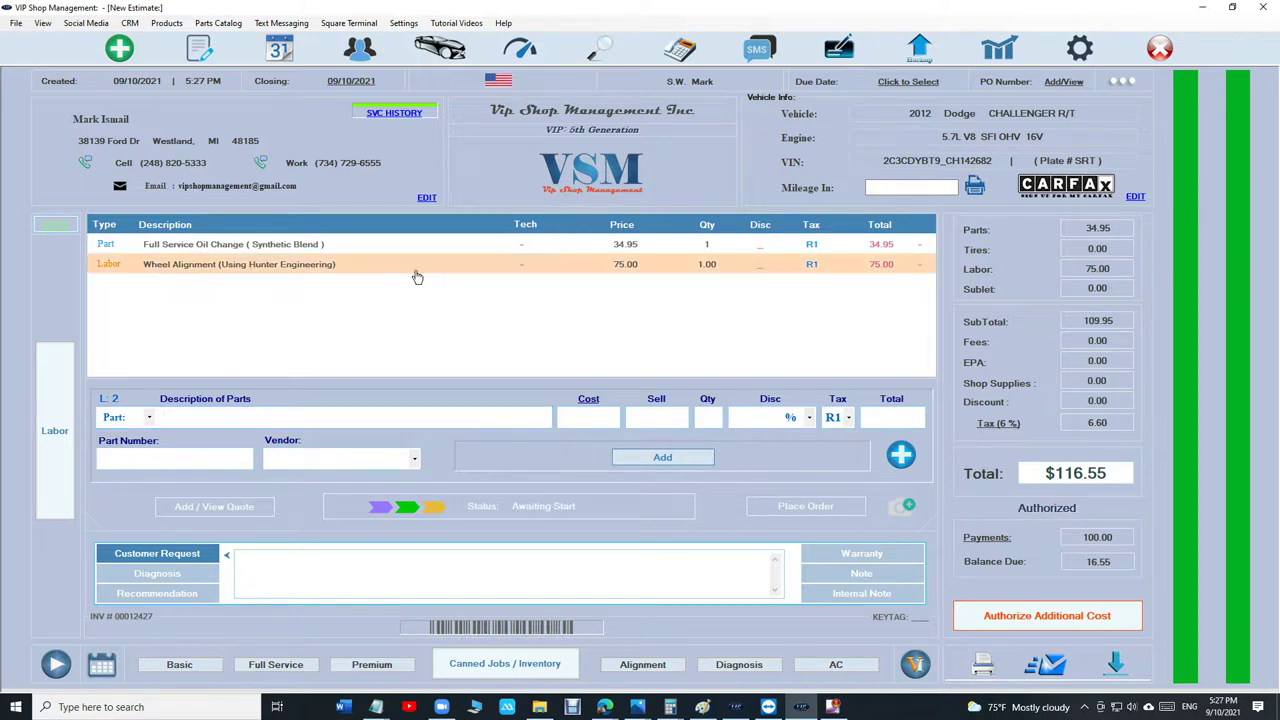
pyautogui.click(900, 460)
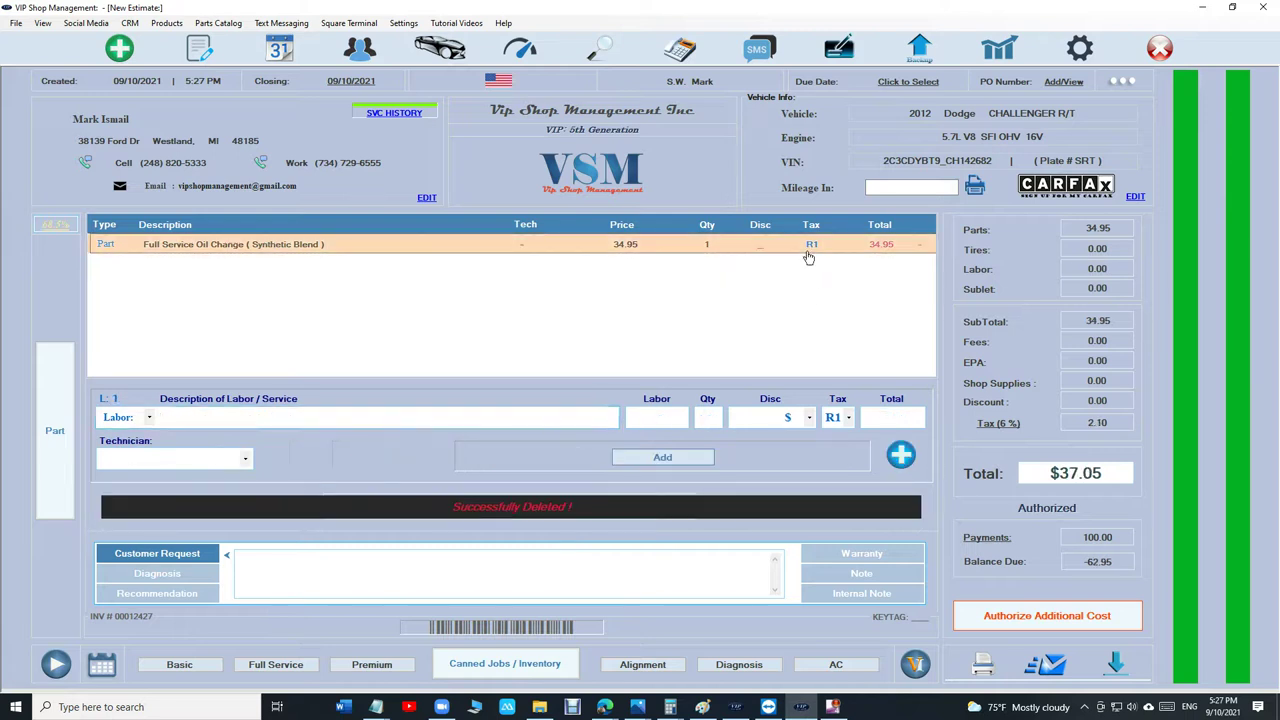
pyautogui.click(900, 460)
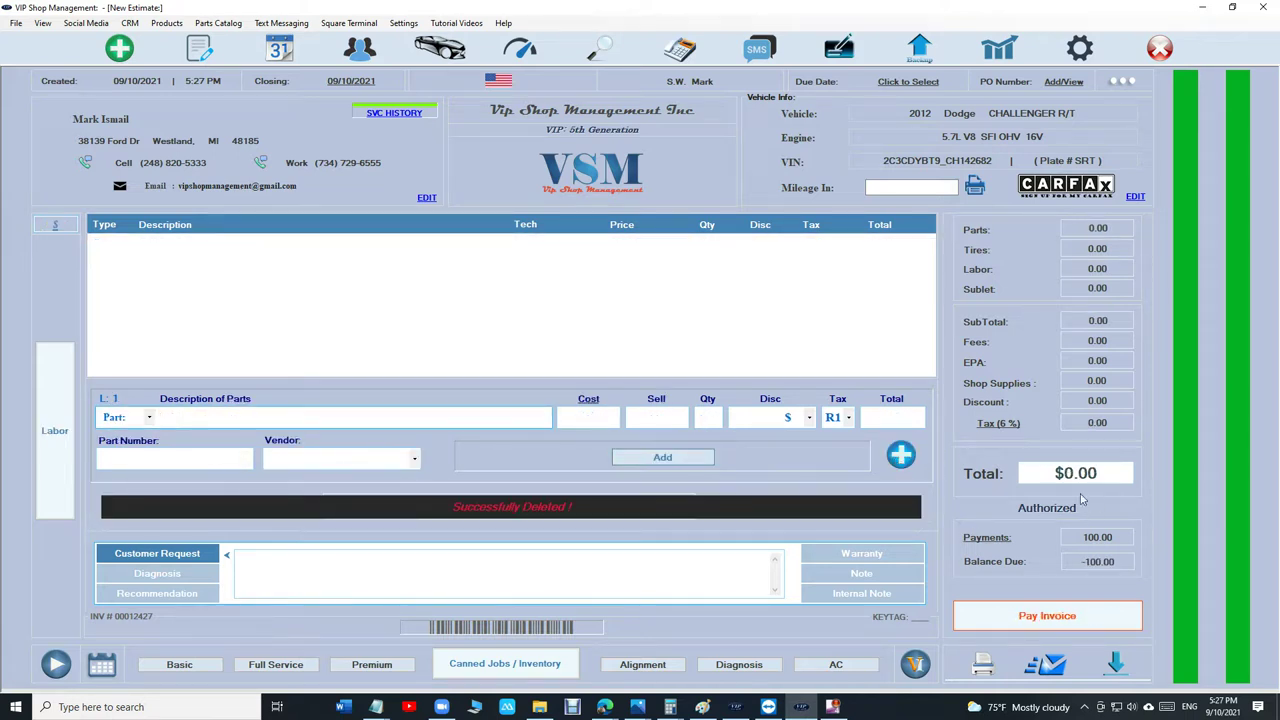
# Refund the -100.00 balance in cash to complete the invoice
pyautogui.click(1040, 614)
pyautogui.click(498, 427)
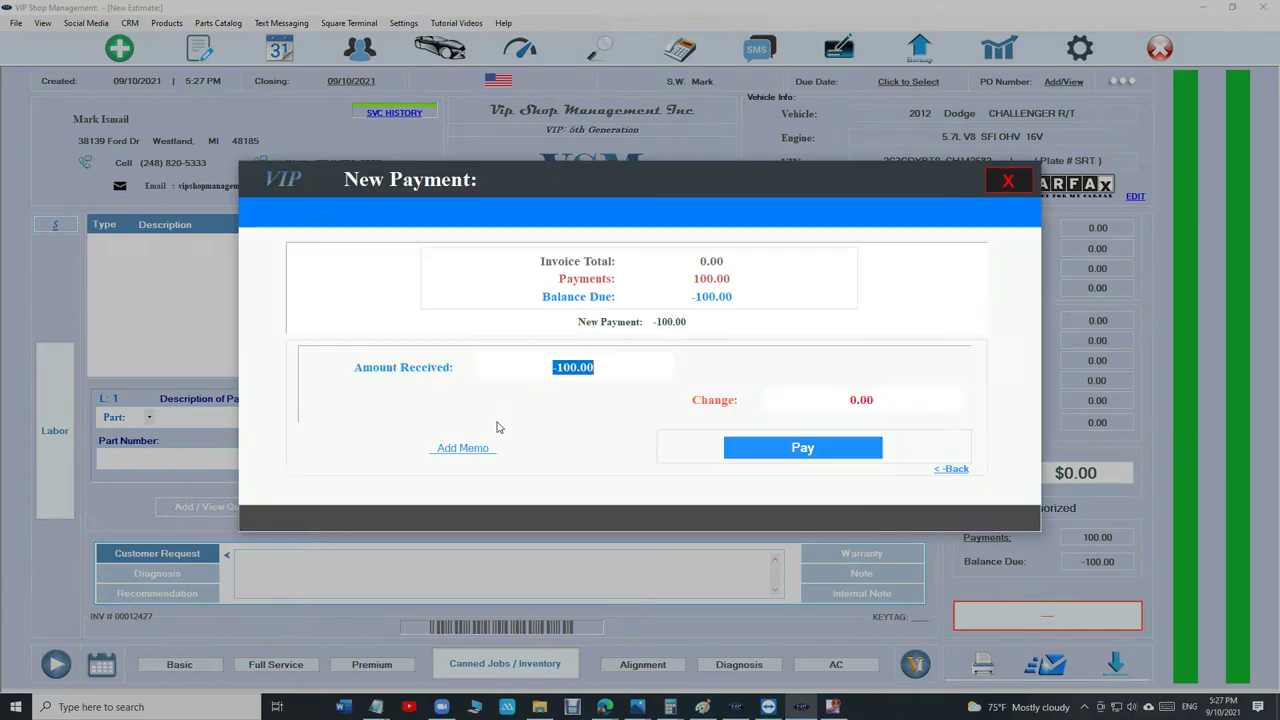
pyautogui.click(804, 448)
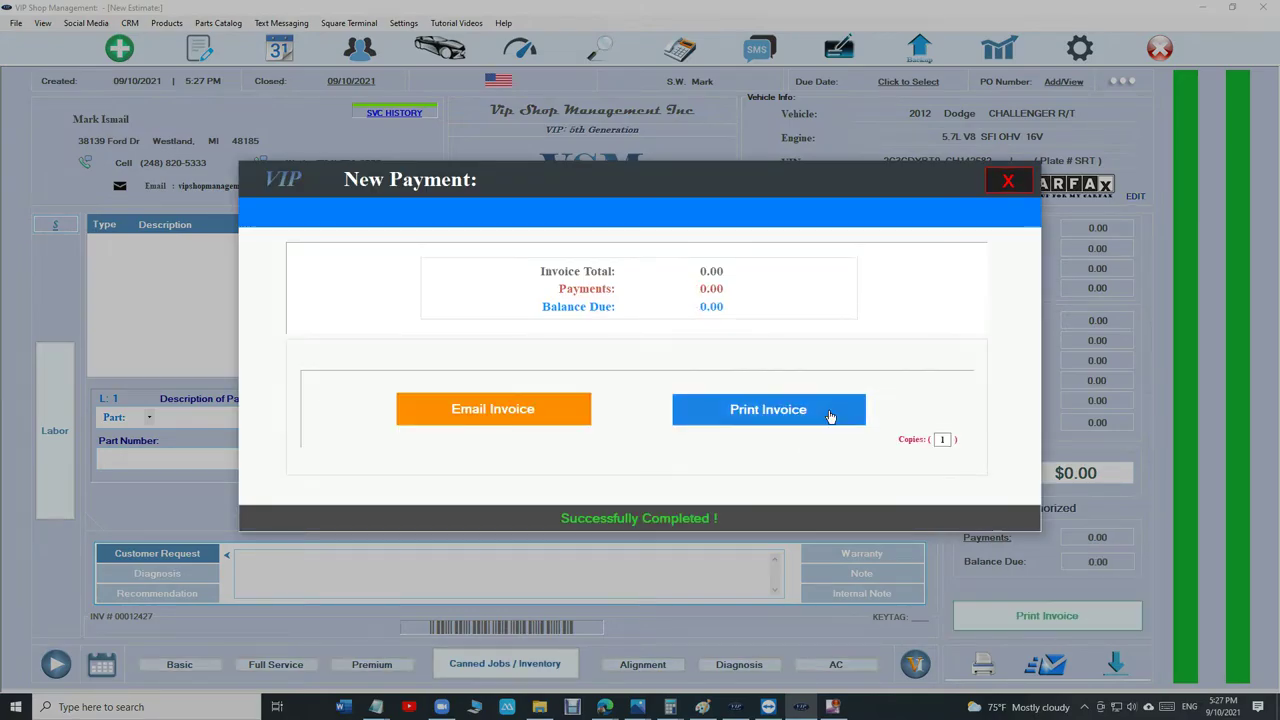
pyautogui.click(1008, 181)
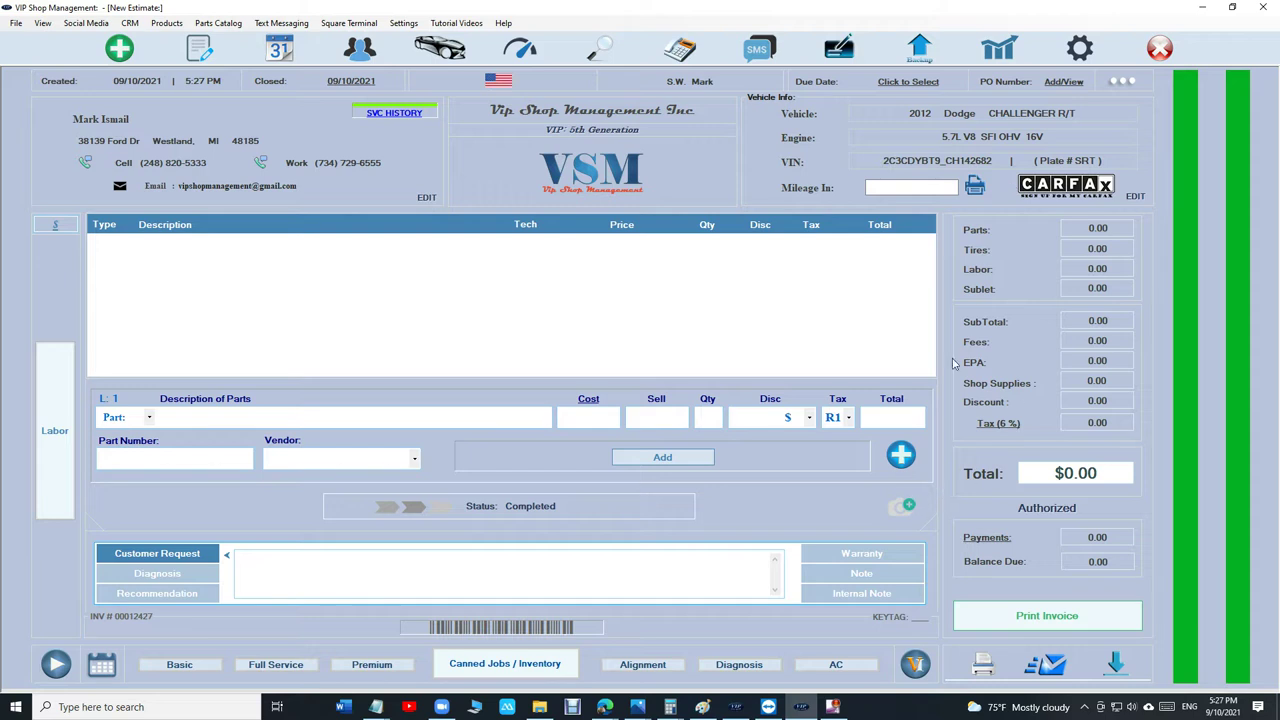
pyautogui.click(1001, 619)
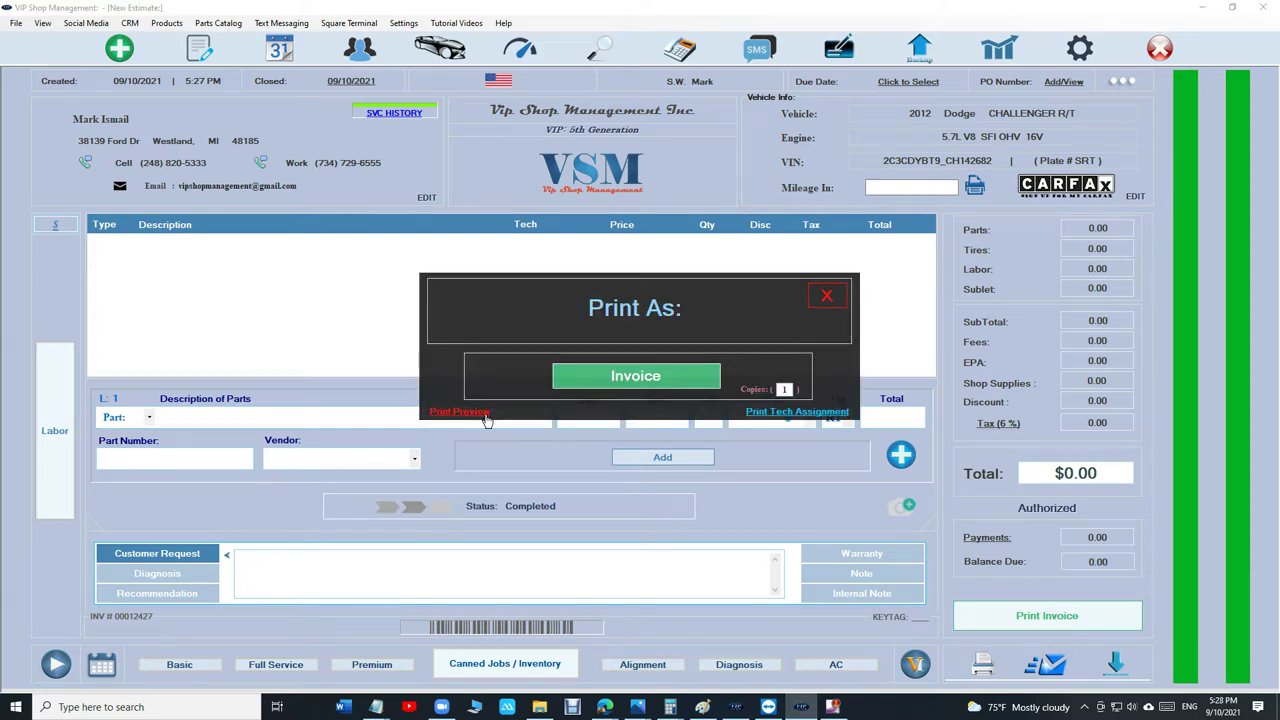
pyautogui.click(466, 412)
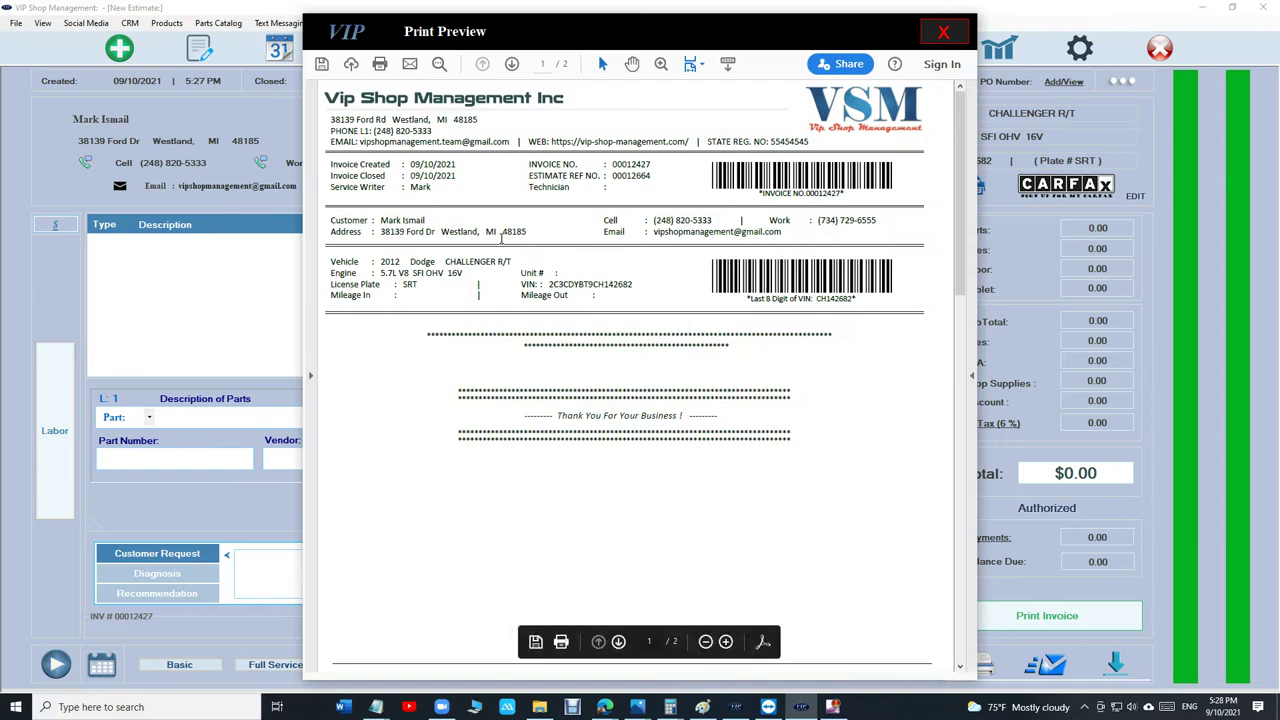
pyautogui.scroll(-3, 572, 254)
pyautogui.scroll(-8, 572, 254)
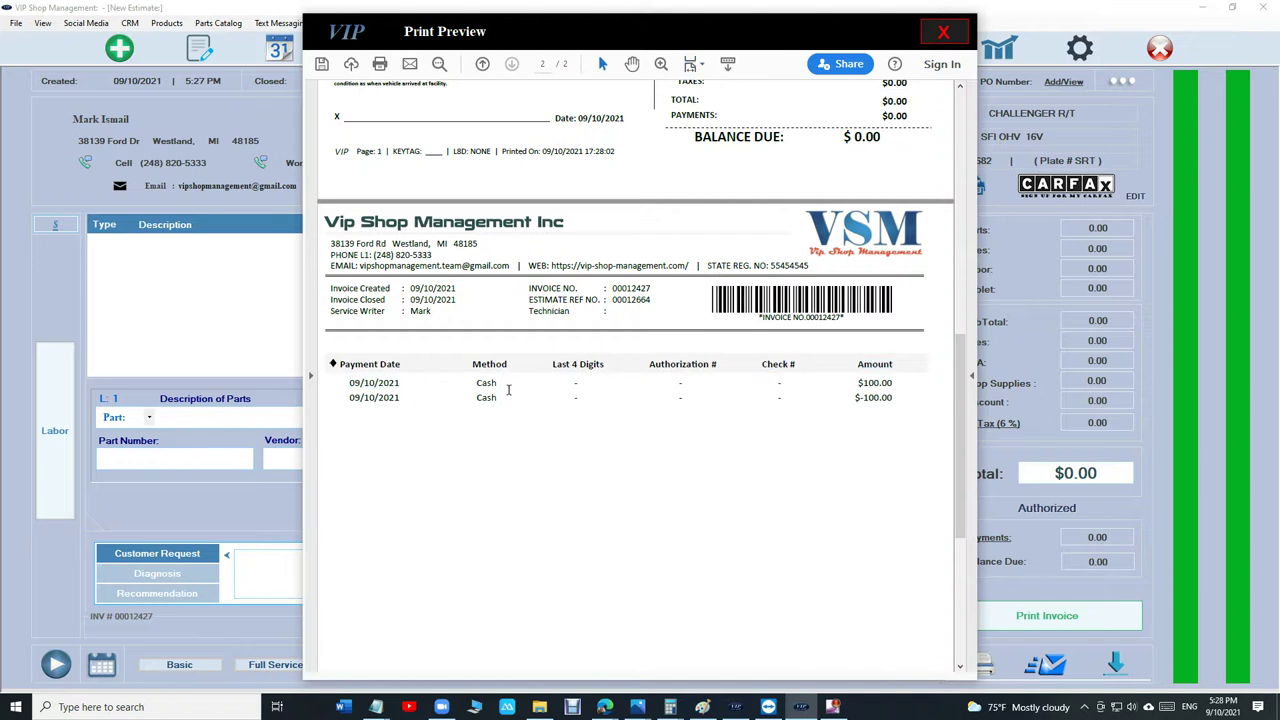
pyautogui.scroll(-3, 795, 405)
pyautogui.scroll(8, 797, 395)
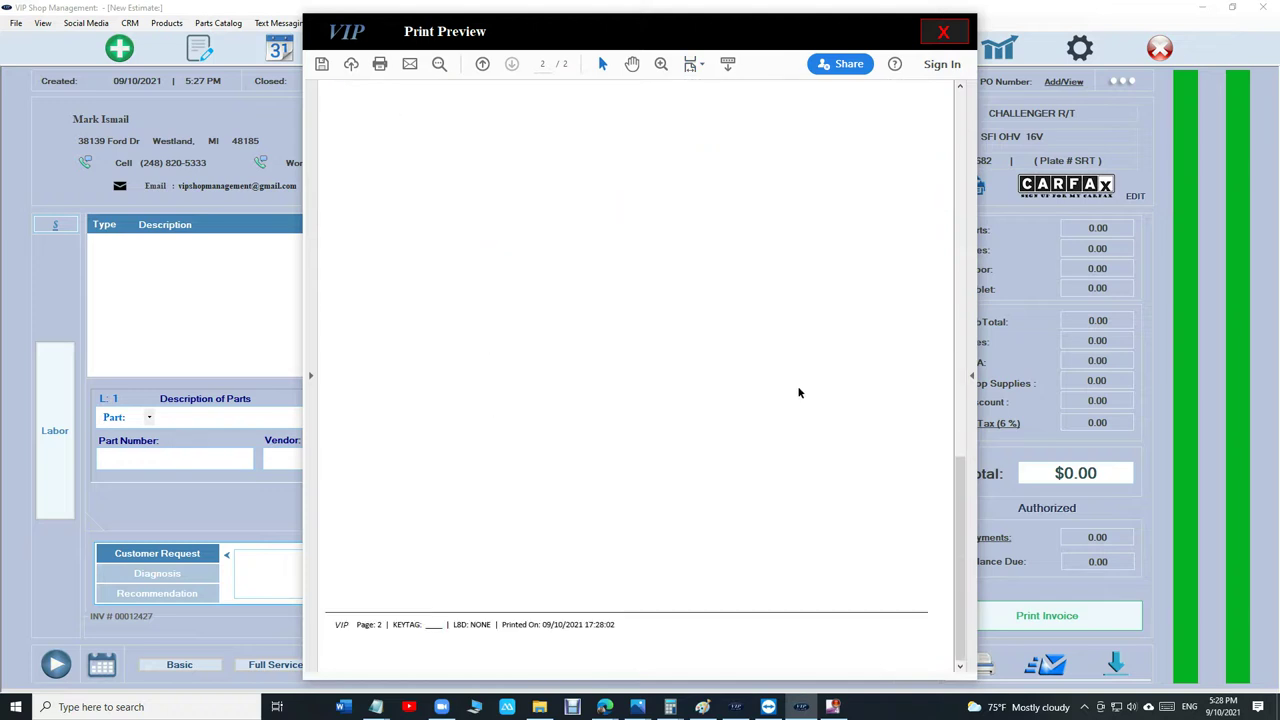
pyautogui.scroll(-5, 797, 391)
pyautogui.click(944, 36)
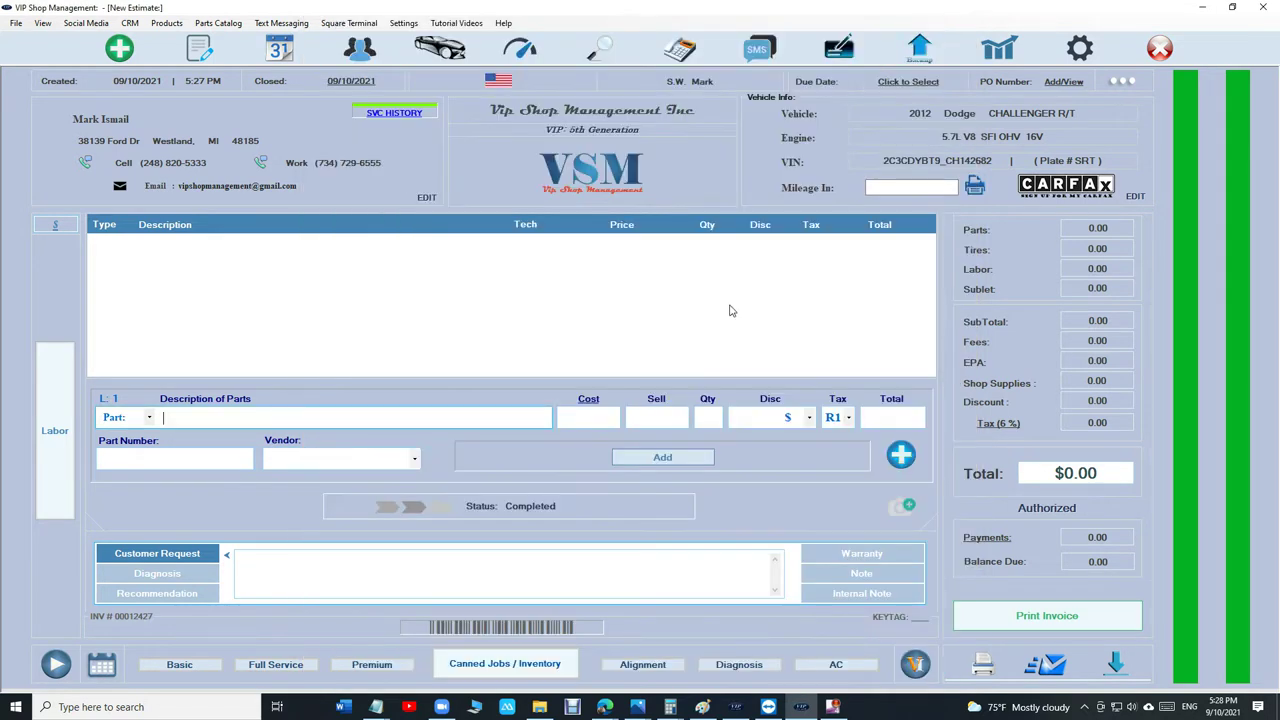